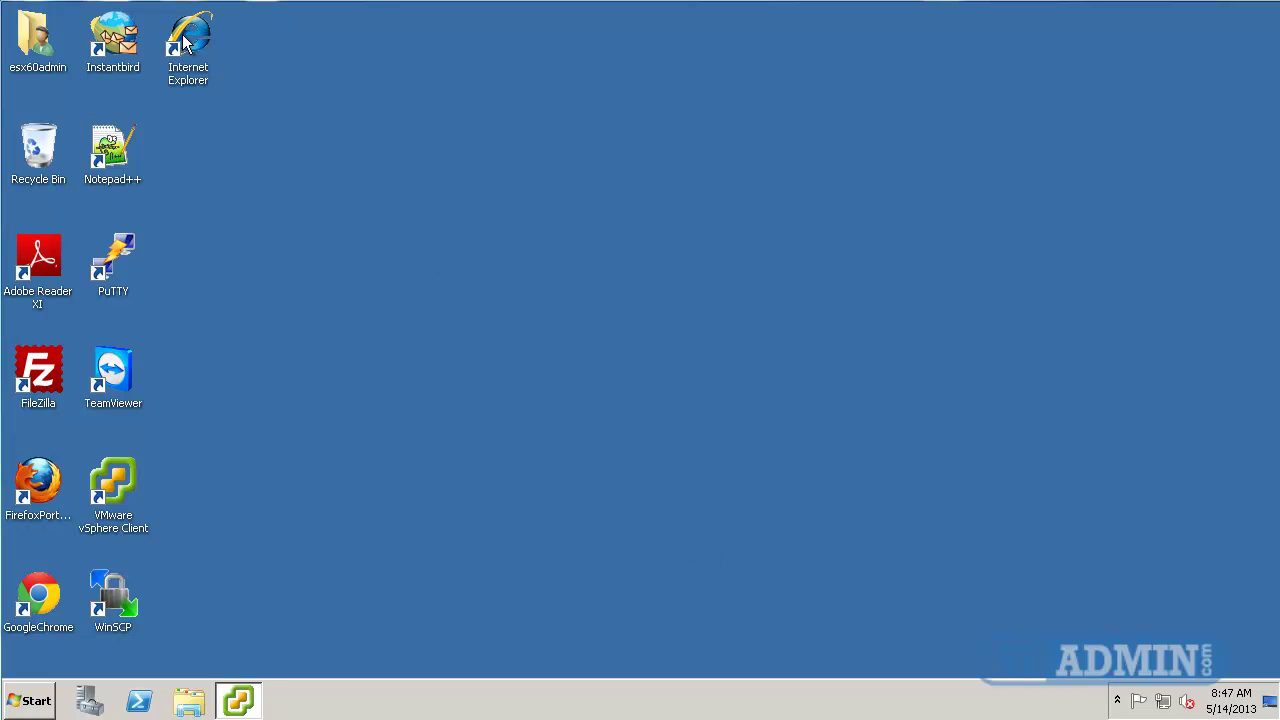
Launch Internet Explorer and save the Internet zone with Protected Mode off, accepting the risk warning.
double_click(188, 40)
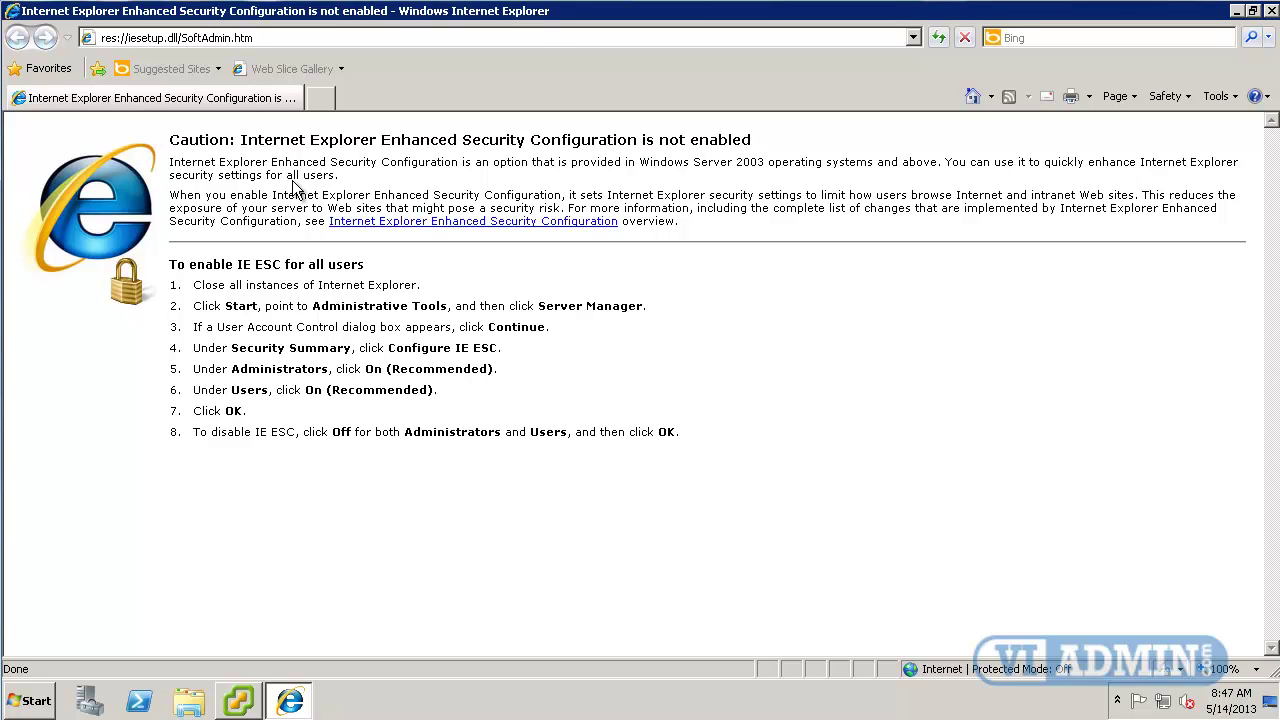
left_click_drag(175, 142, 793, 238)
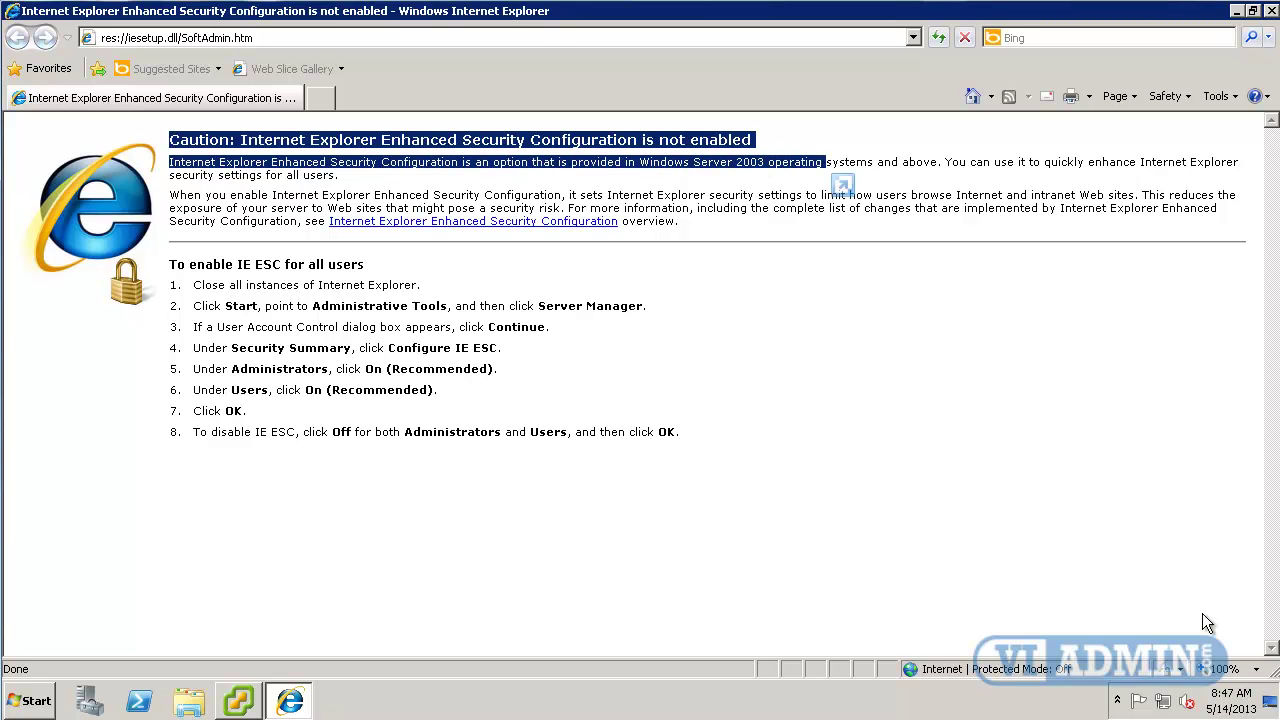
double_click(1035, 670)
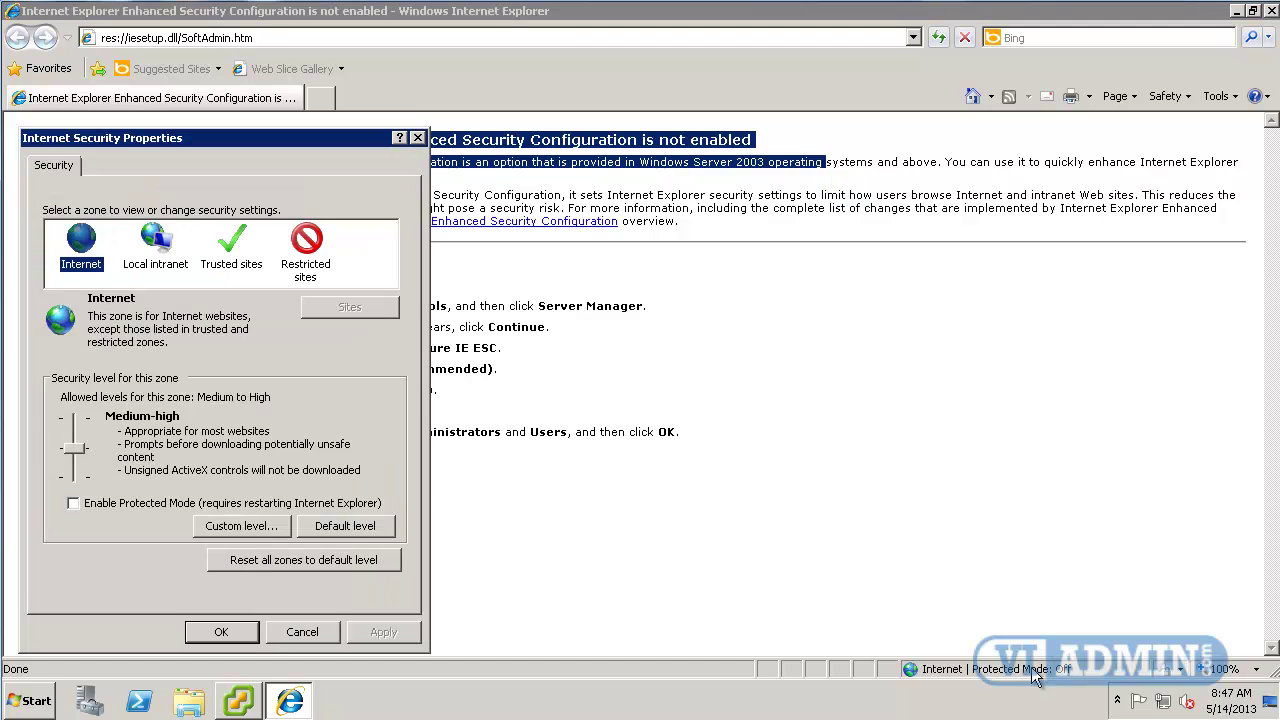
left_click(100, 503)
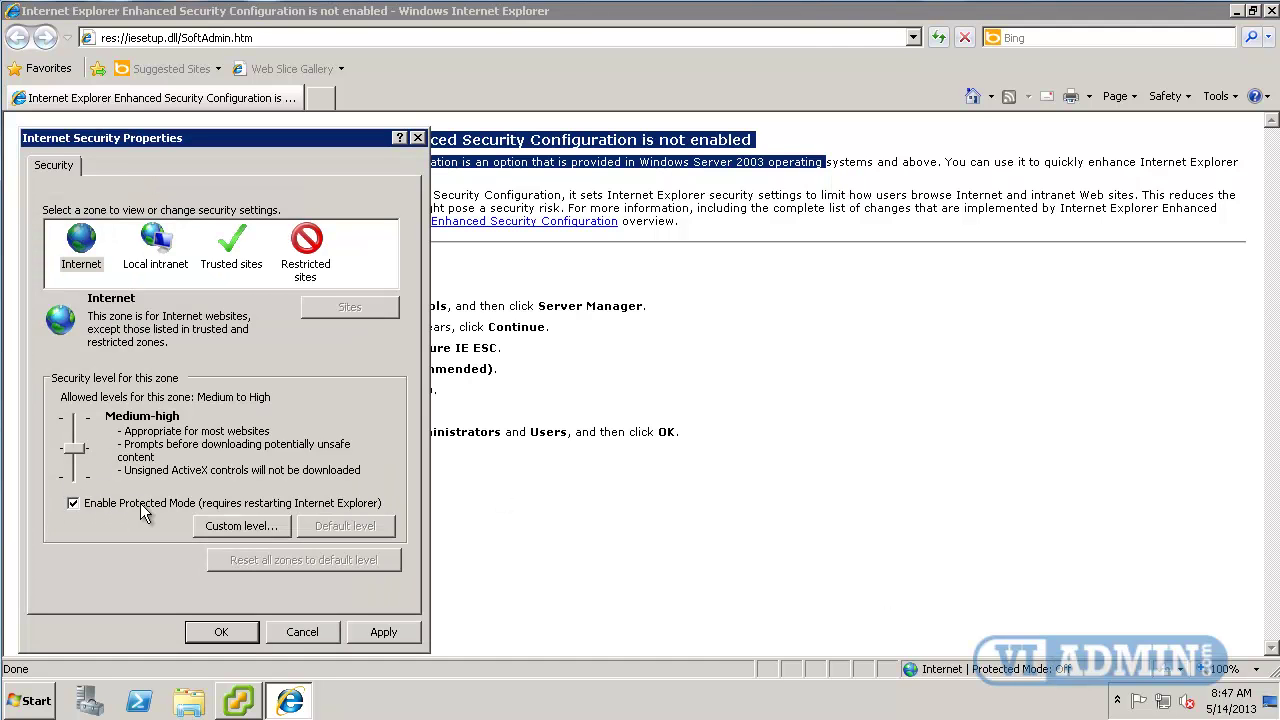
left_click(86, 505)
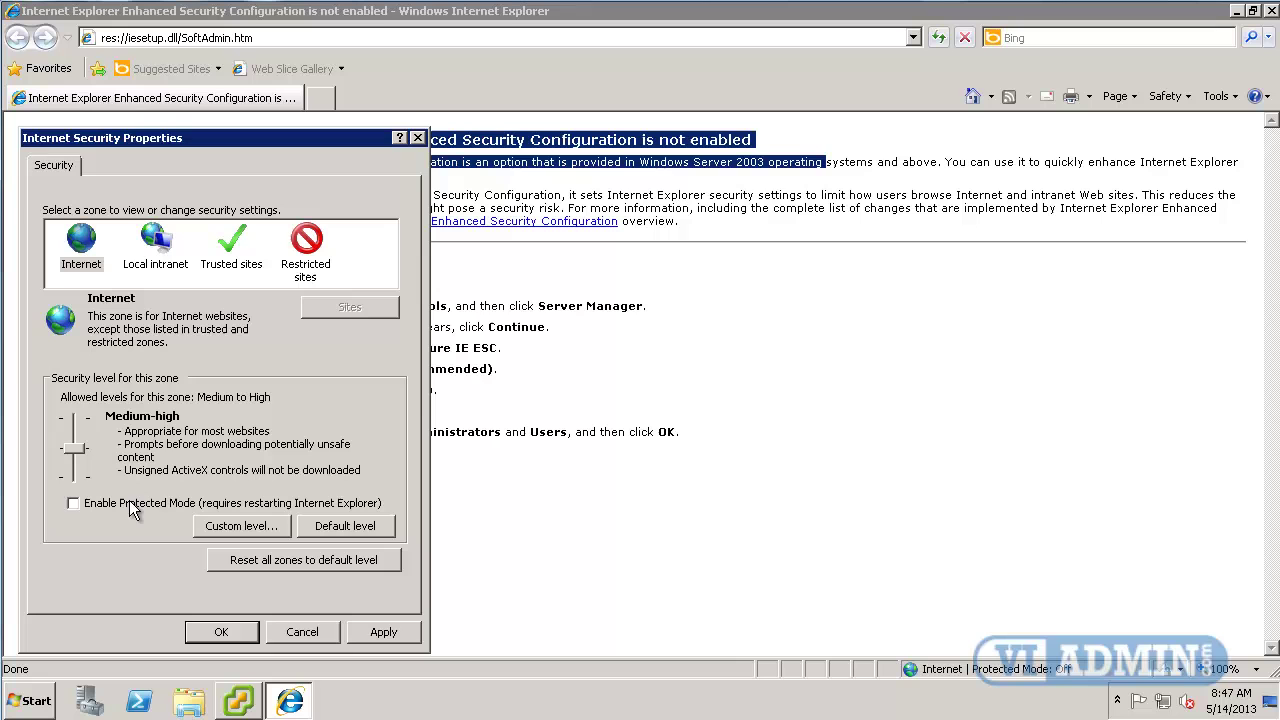
left_click(232, 633)
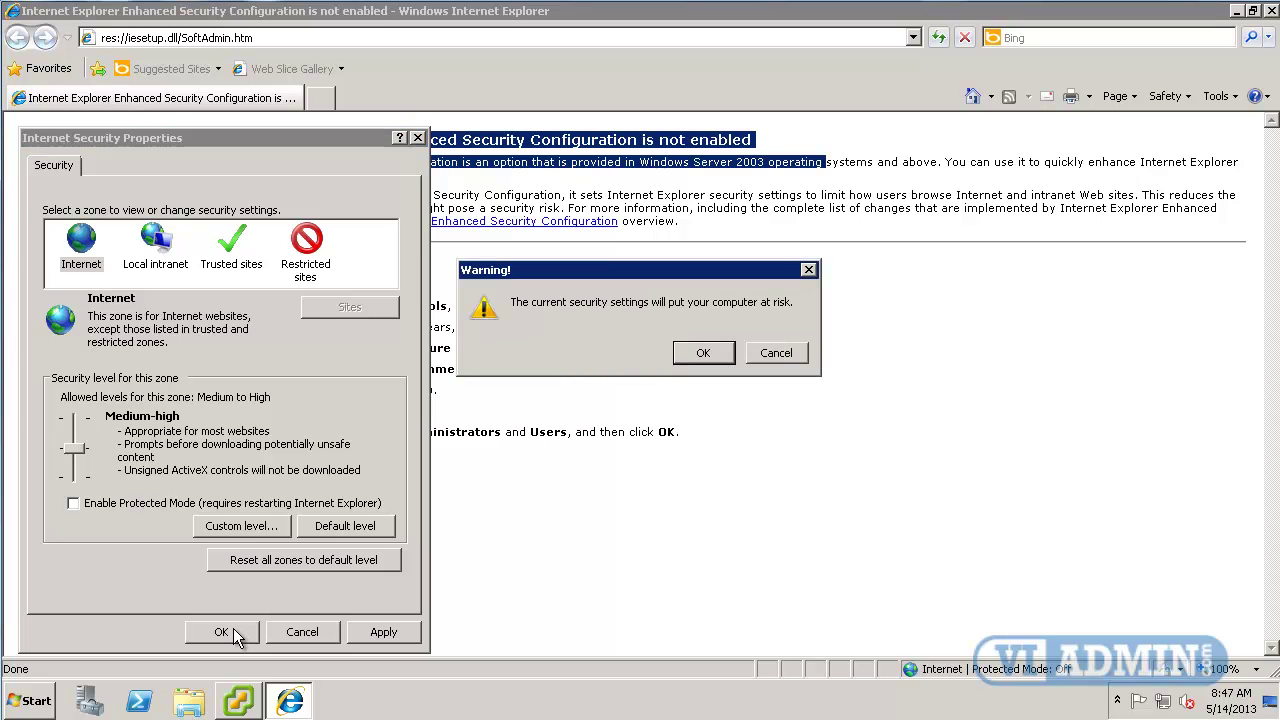
left_click(700, 355)
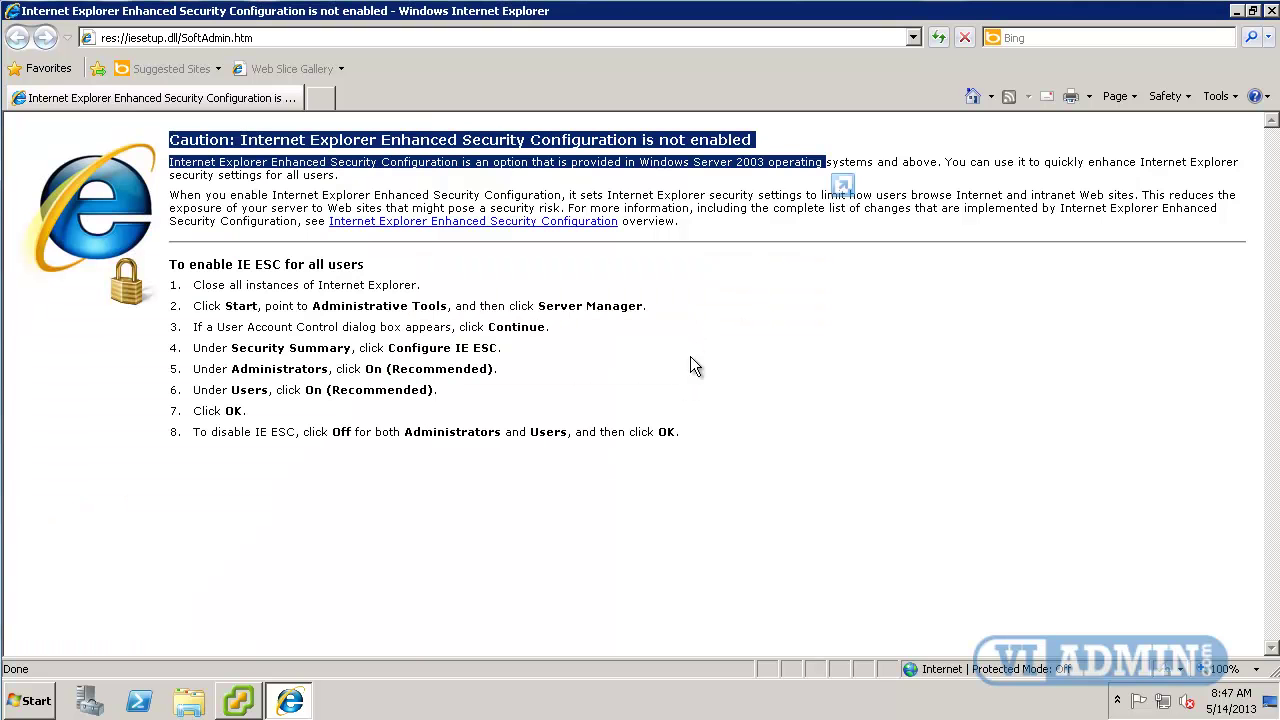
Browse to 10.1.20.249 and continue past the certificate error.
left_click(358, 38)
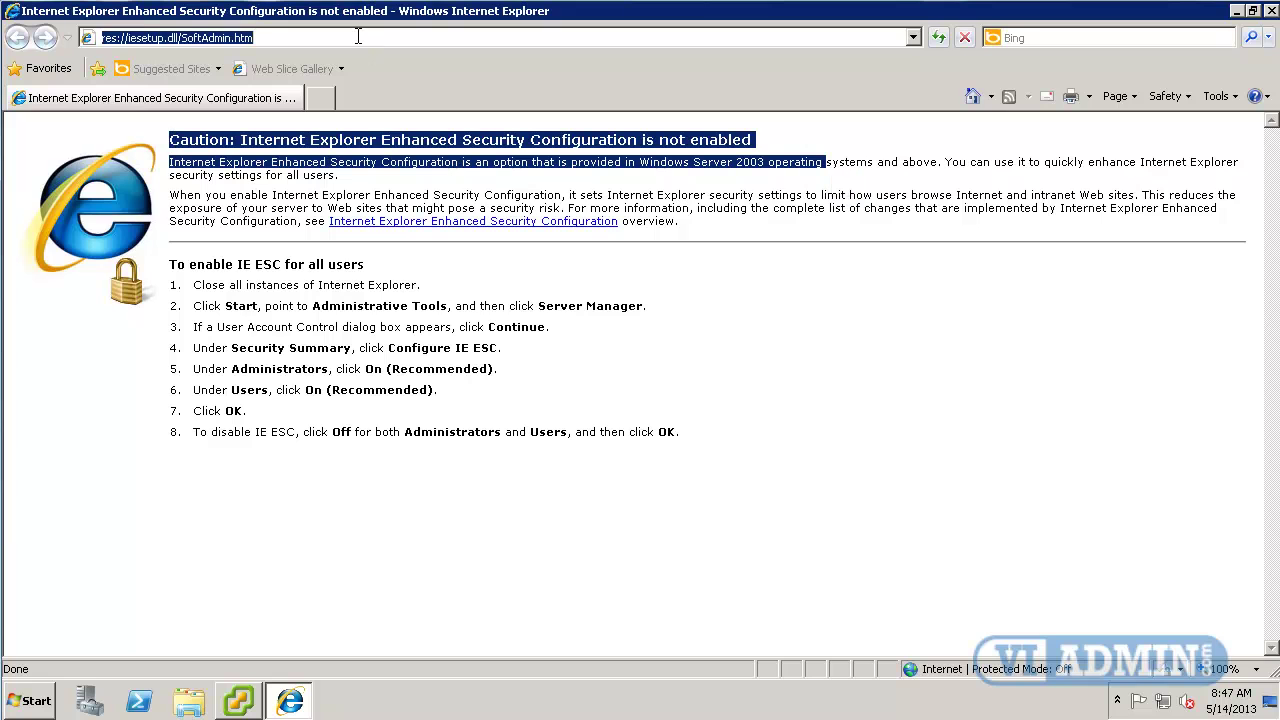
type("10")
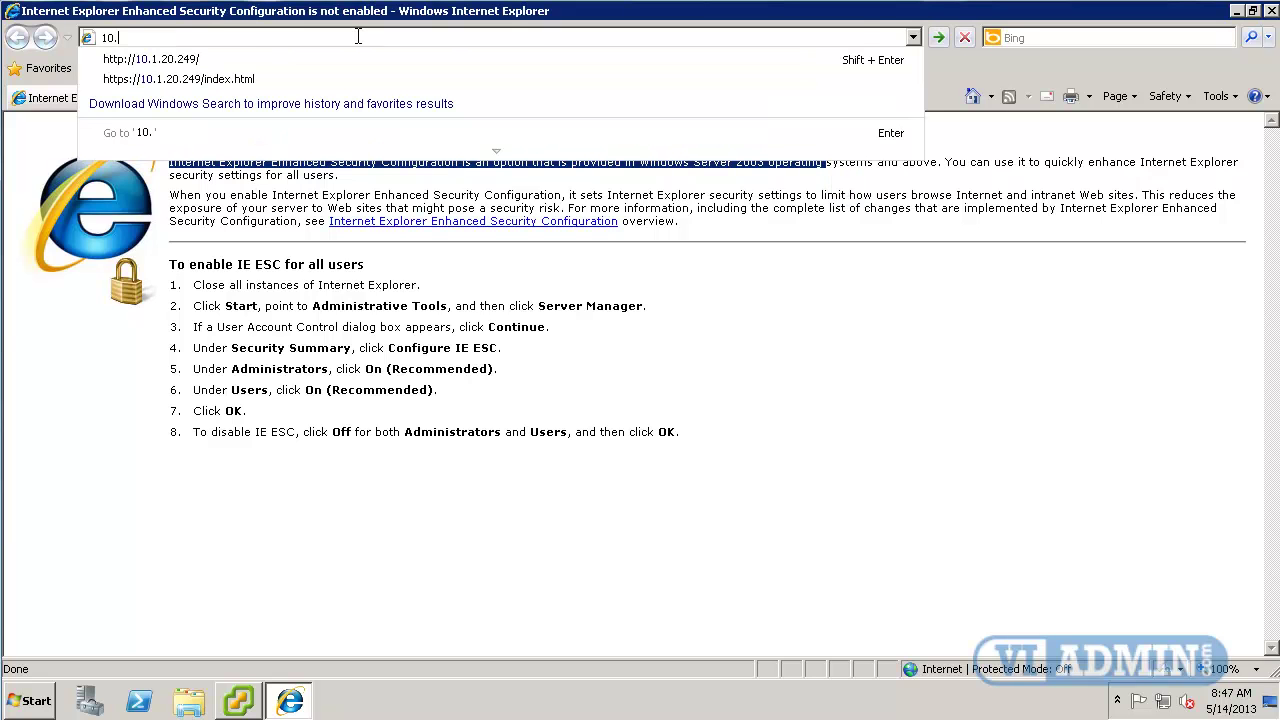
type(".1.20.249")
key("Return")
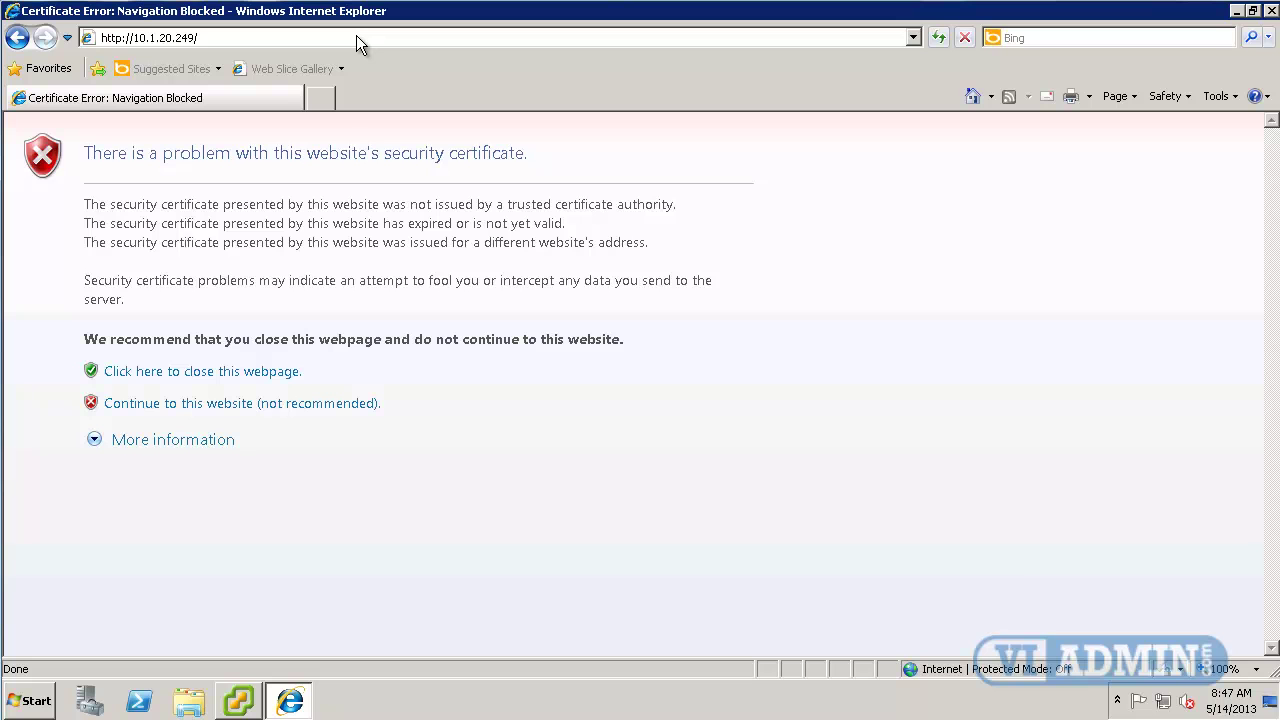
triple_click(505, 153)
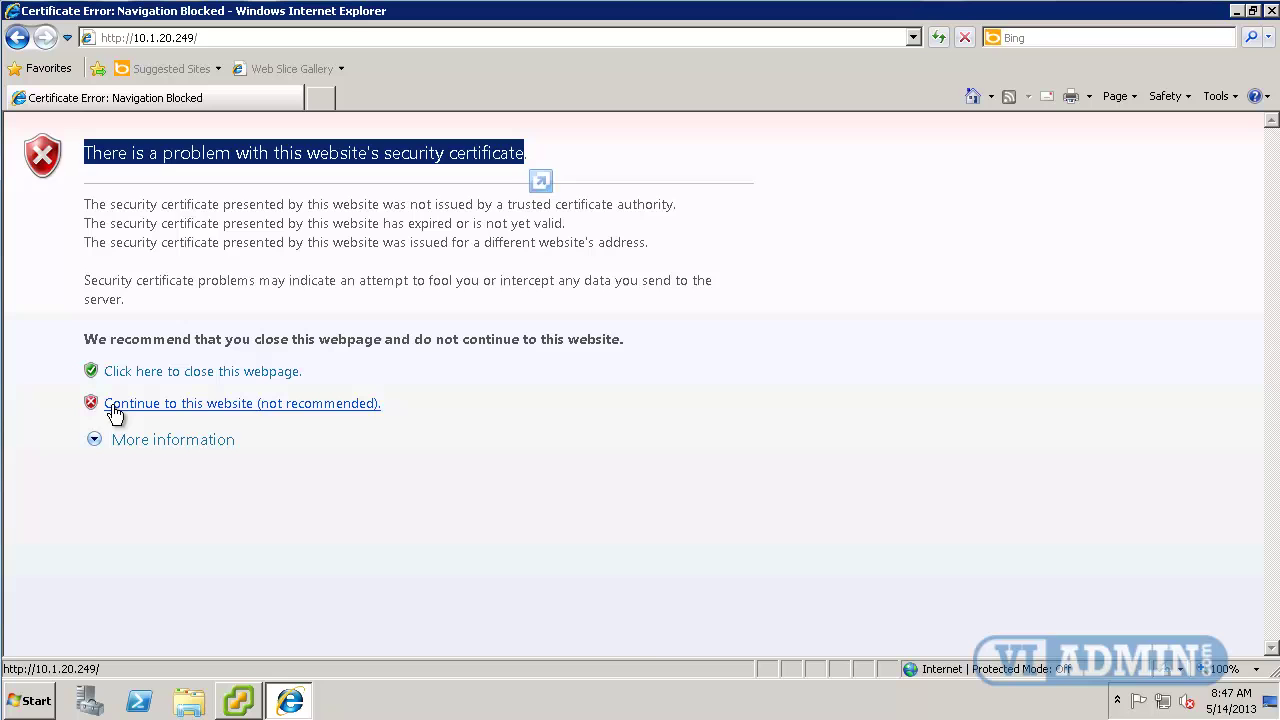
left_click(268, 413)
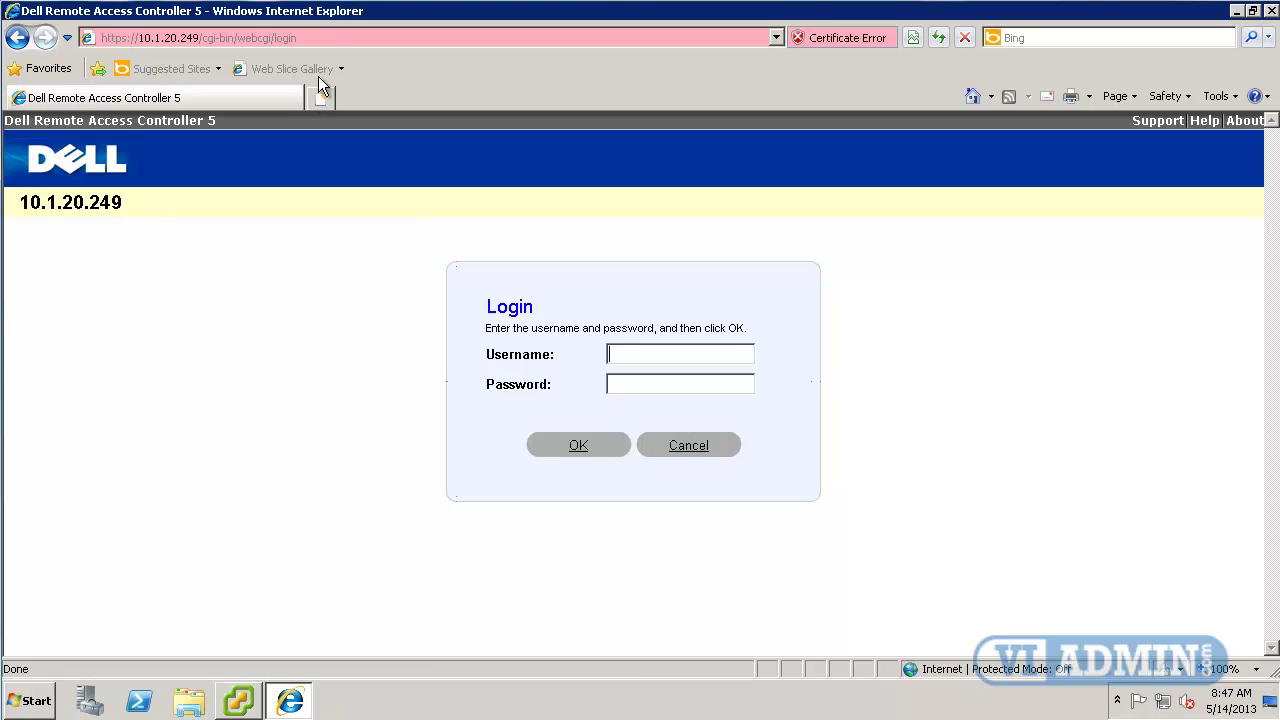
Browse to esx60kvm and continue past its certificate warning to the DRAC 5 login page.
left_click(323, 35)
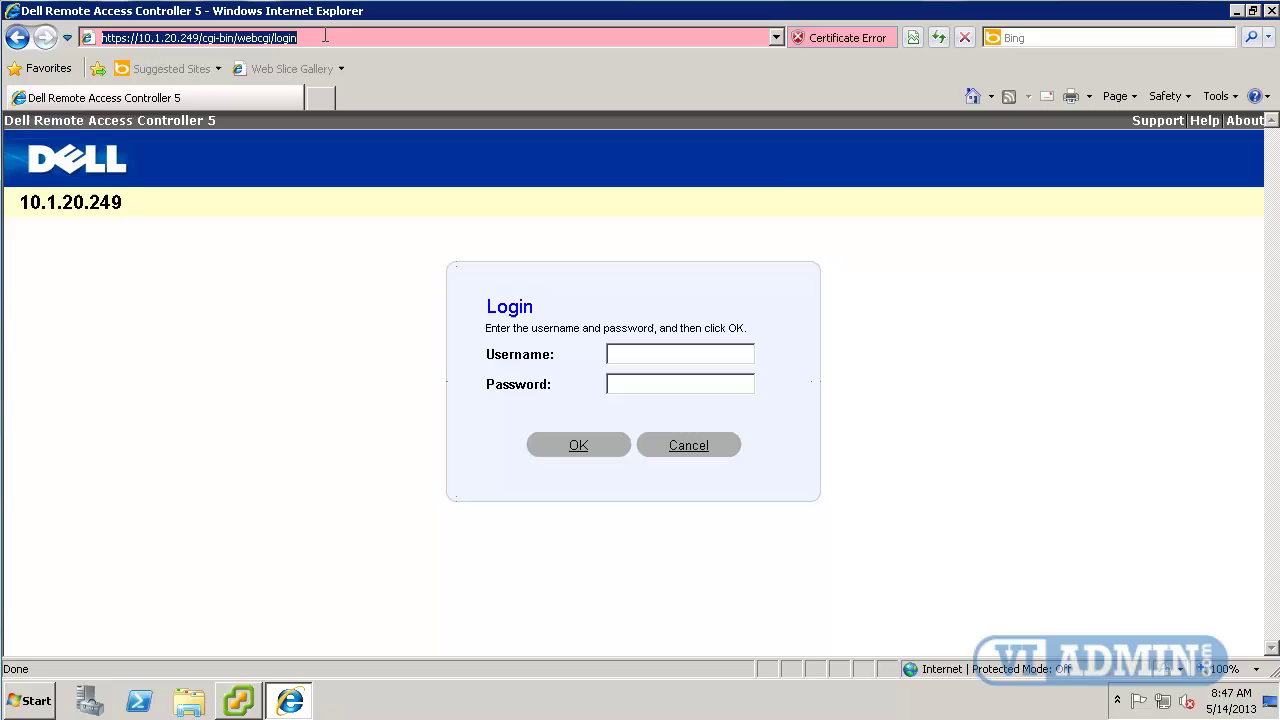
type("esx")
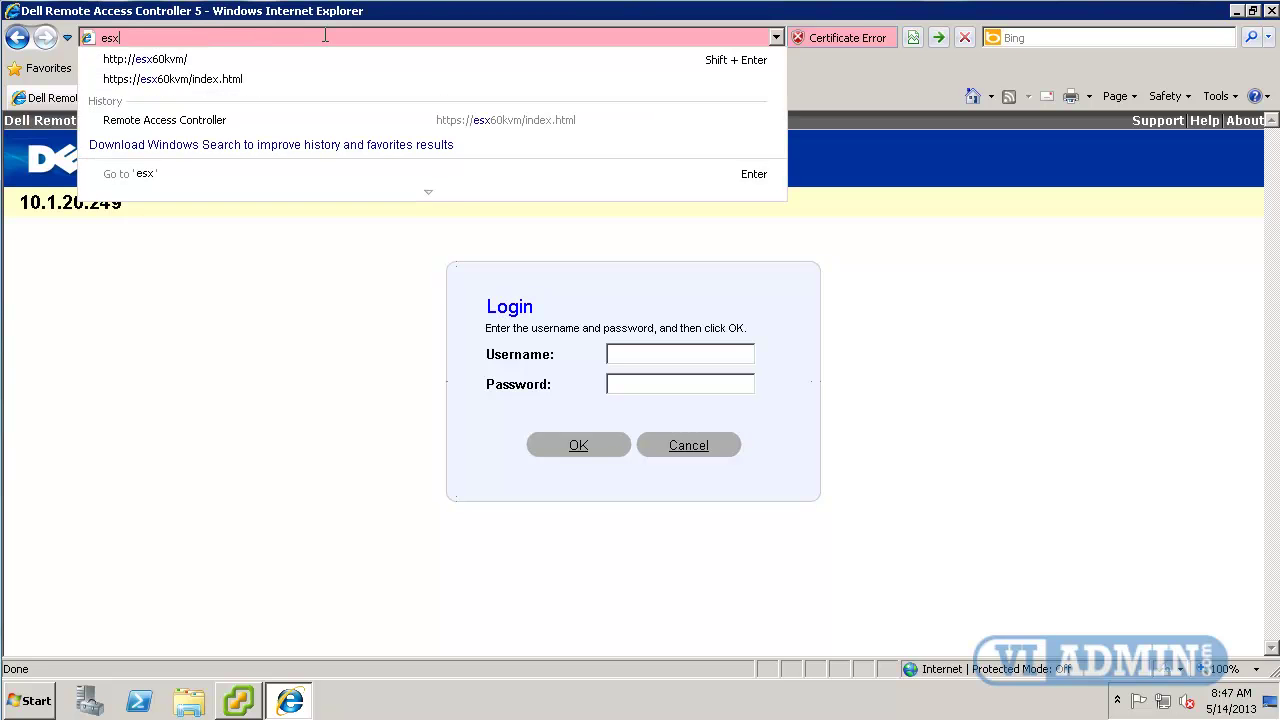
type("60kvm")
key("Return")
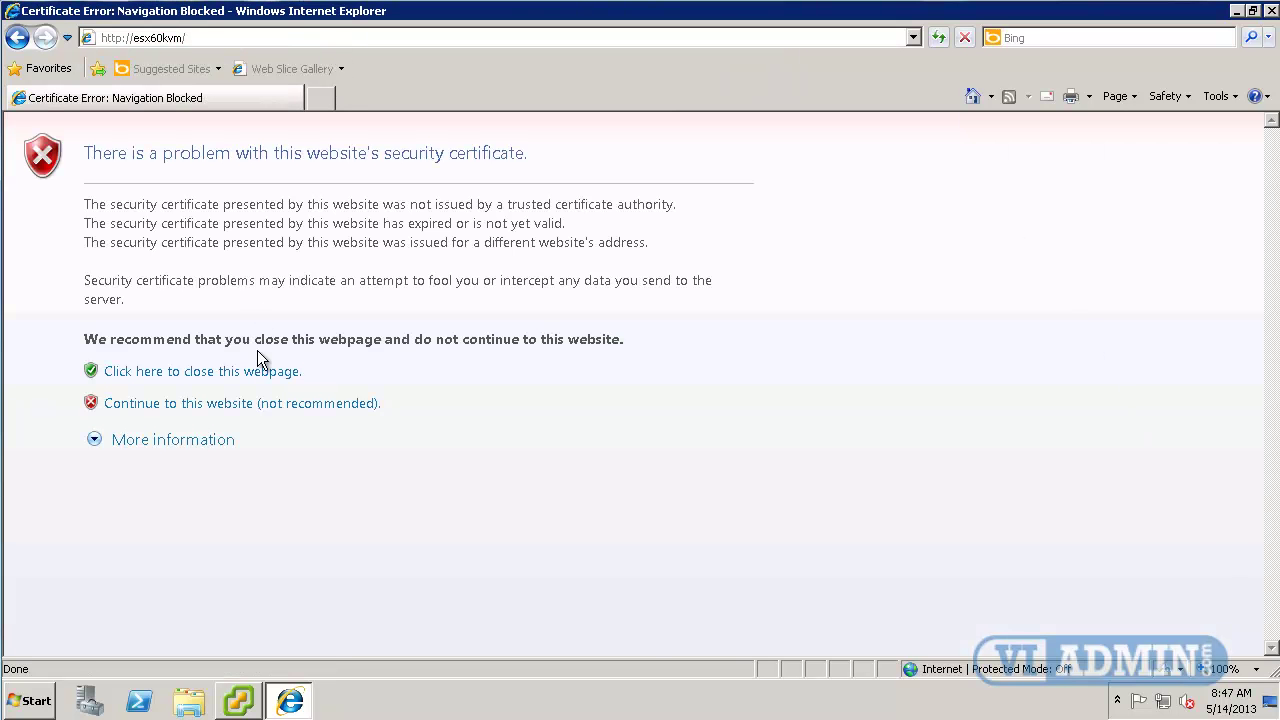
left_click(275, 410)
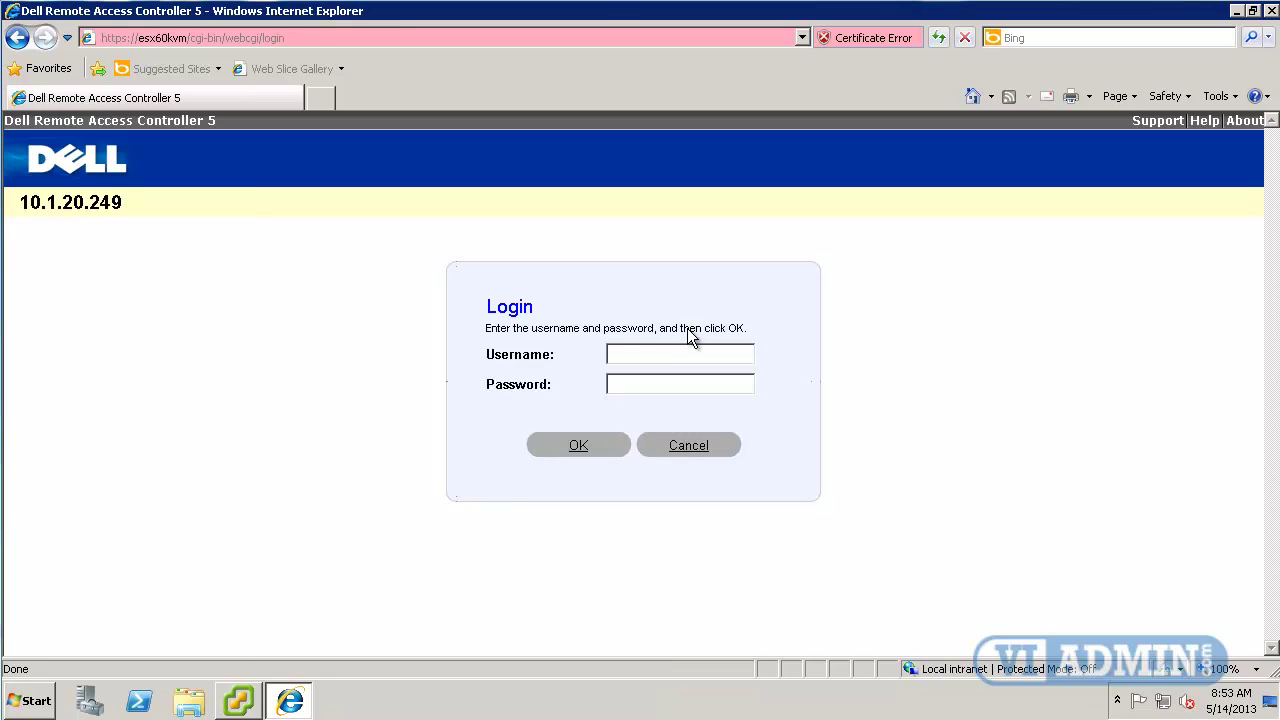
Log in to the DRAC with the admin username and password.
left_click(627, 353)
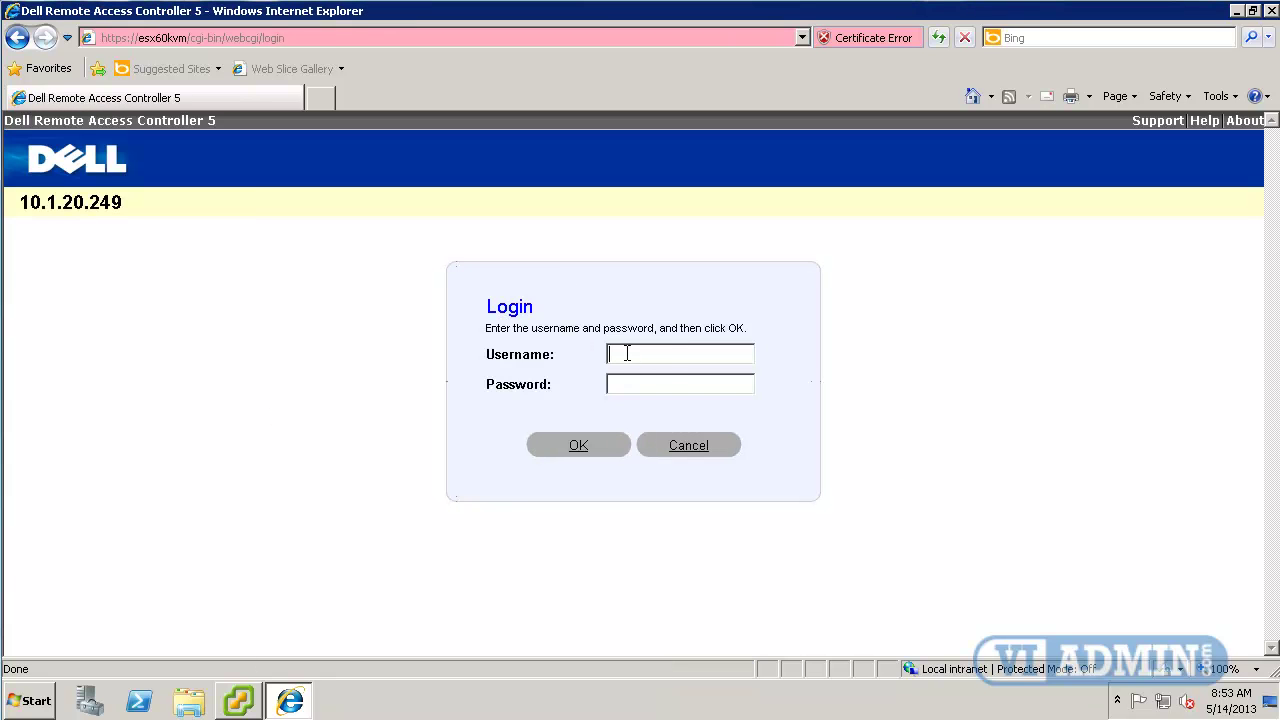
type("esx60admin********")
left_click(581, 447)
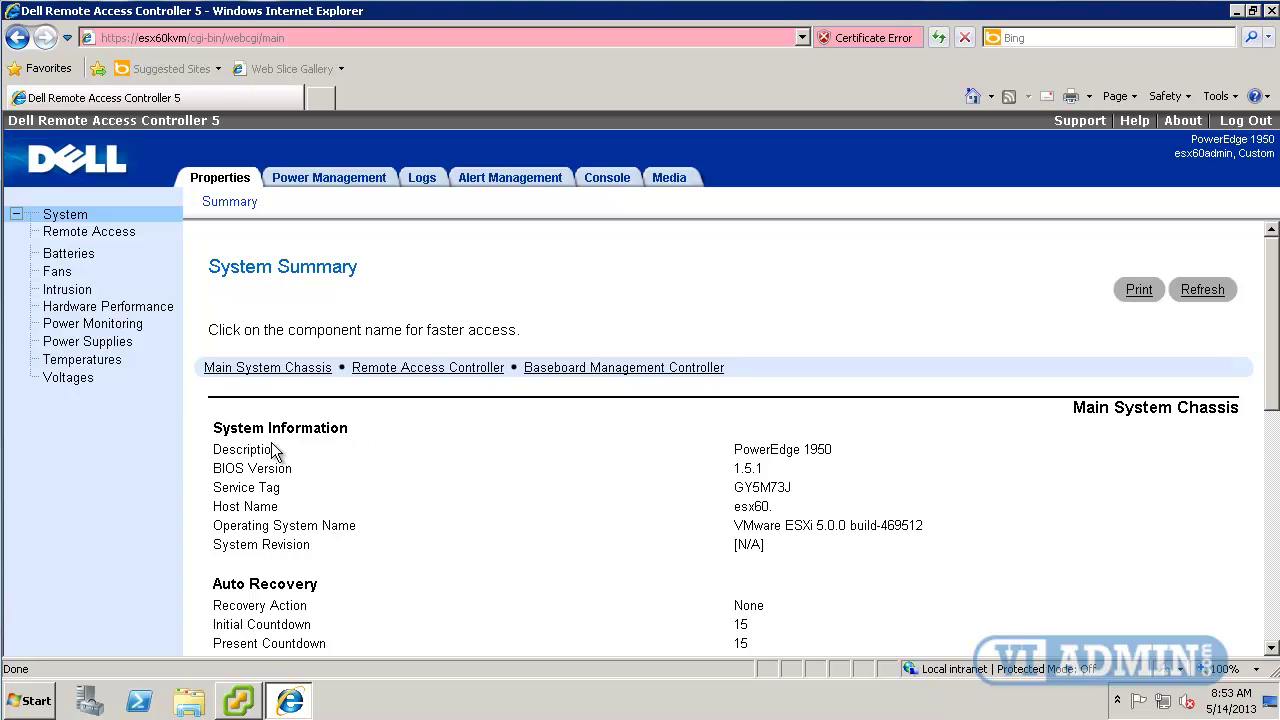
Review the System Summary, noting the PowerEdge 1950 description.
left_click_drag(216, 449, 278, 449)
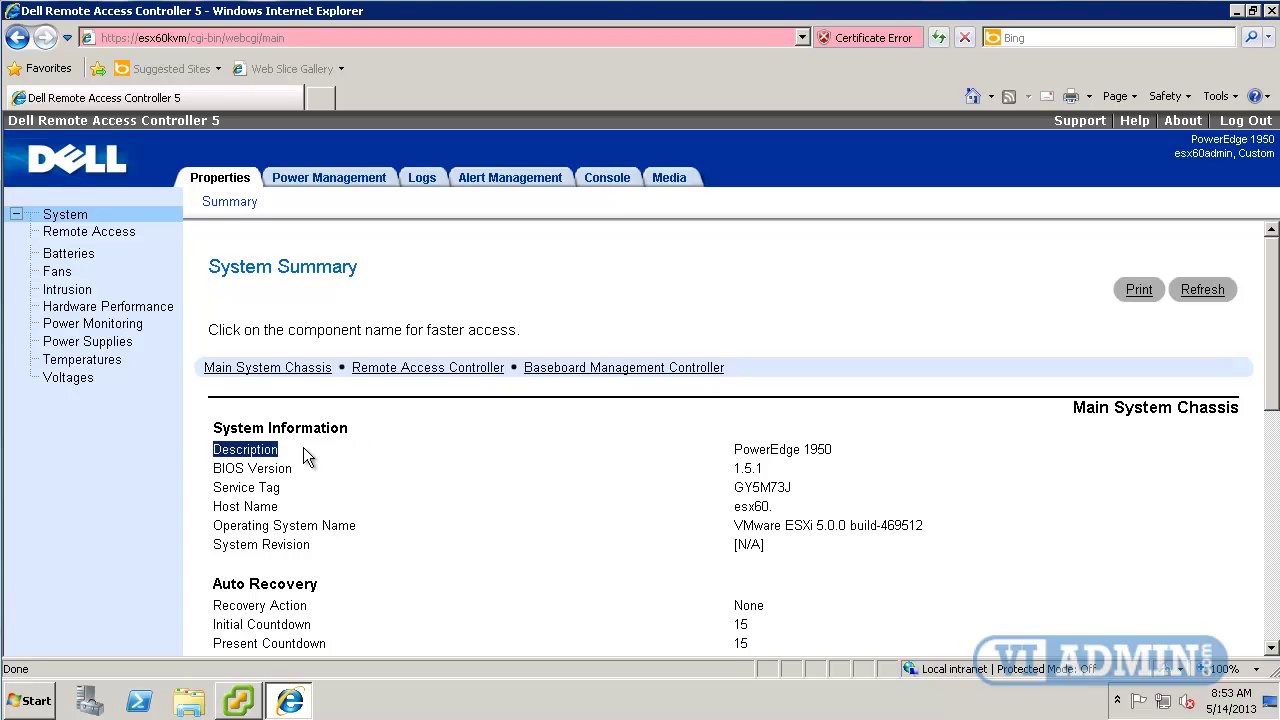
left_click(730, 457)
left_click_drag(730, 457, 848, 457)
left_click(857, 458)
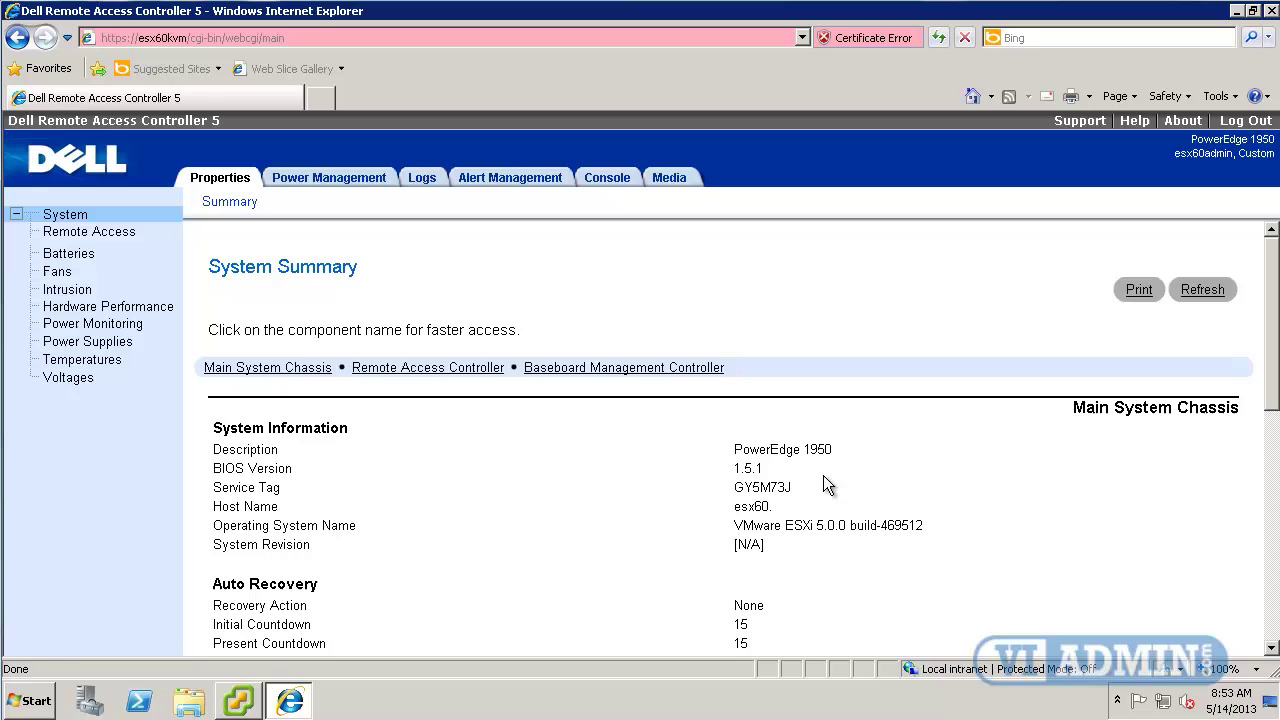
Check the Power Management page, confirming the server's power status is ON.
left_click(345, 180)
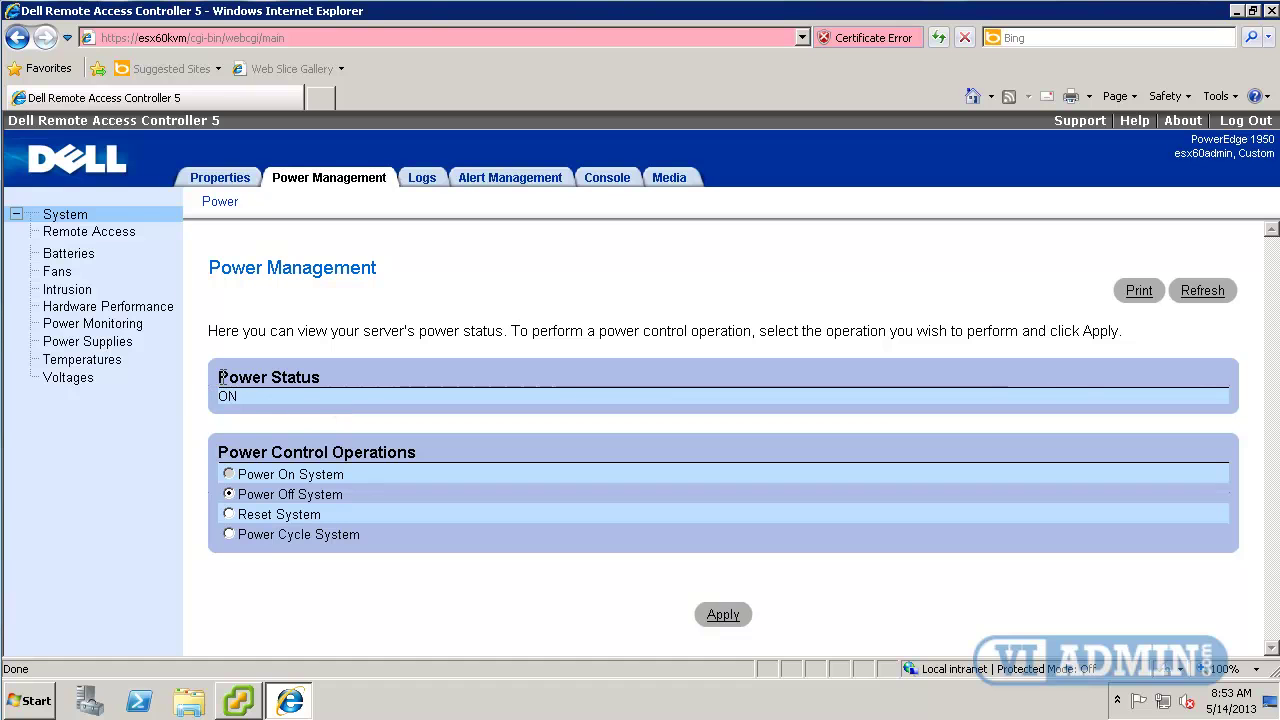
left_click_drag(222, 376, 322, 378)
left_click_drag(246, 398, 222, 394)
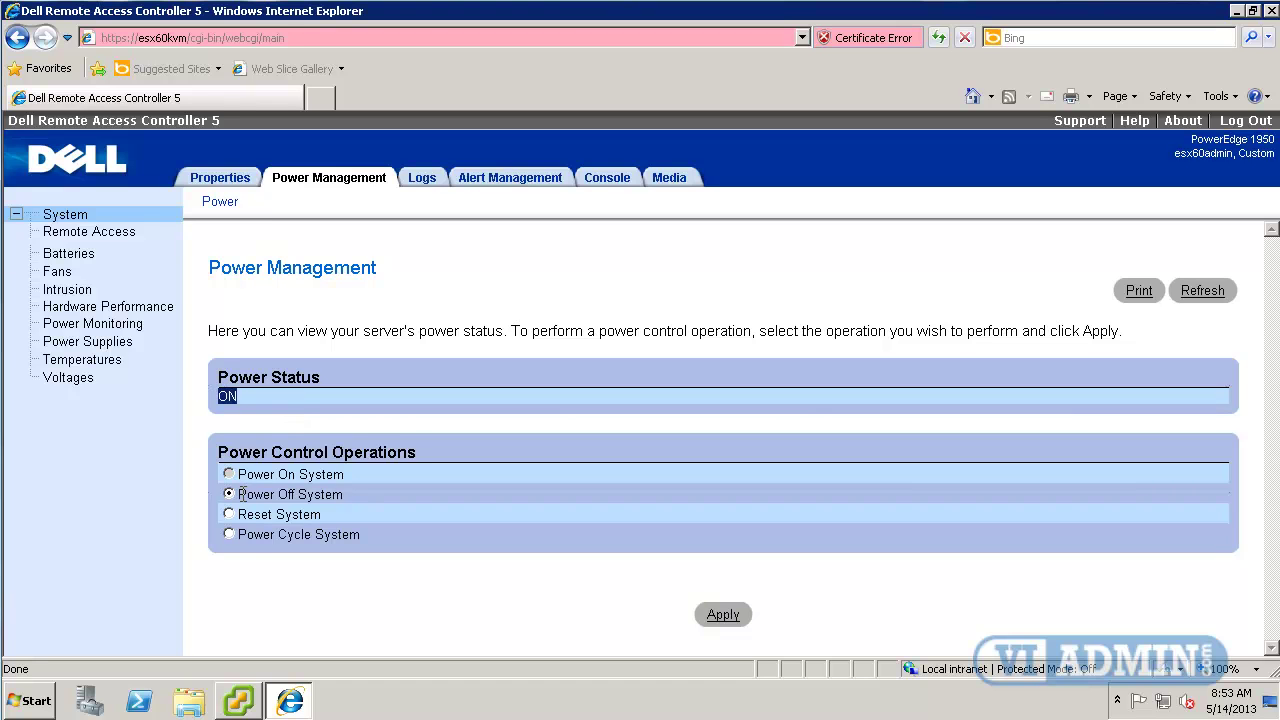
left_click_drag(240, 494, 349, 491)
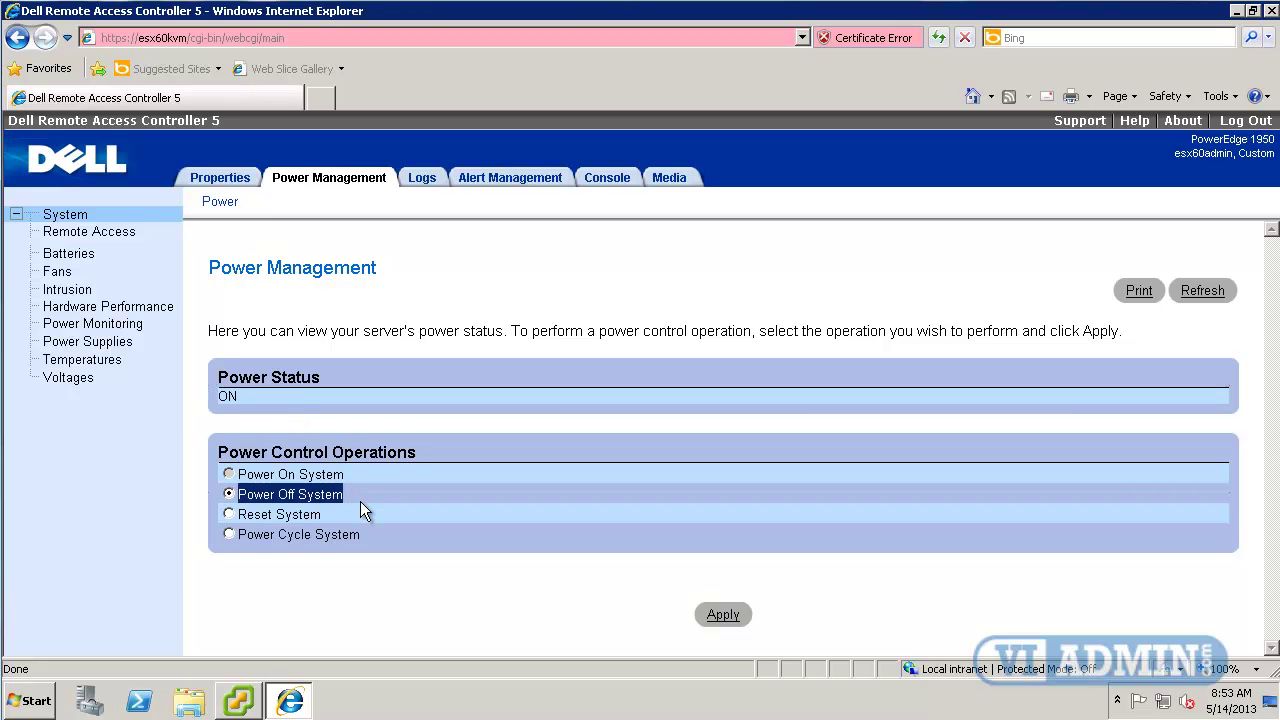
Select Power Cycle System and apply it, then cancel at the confirmation.
left_click(290, 515)
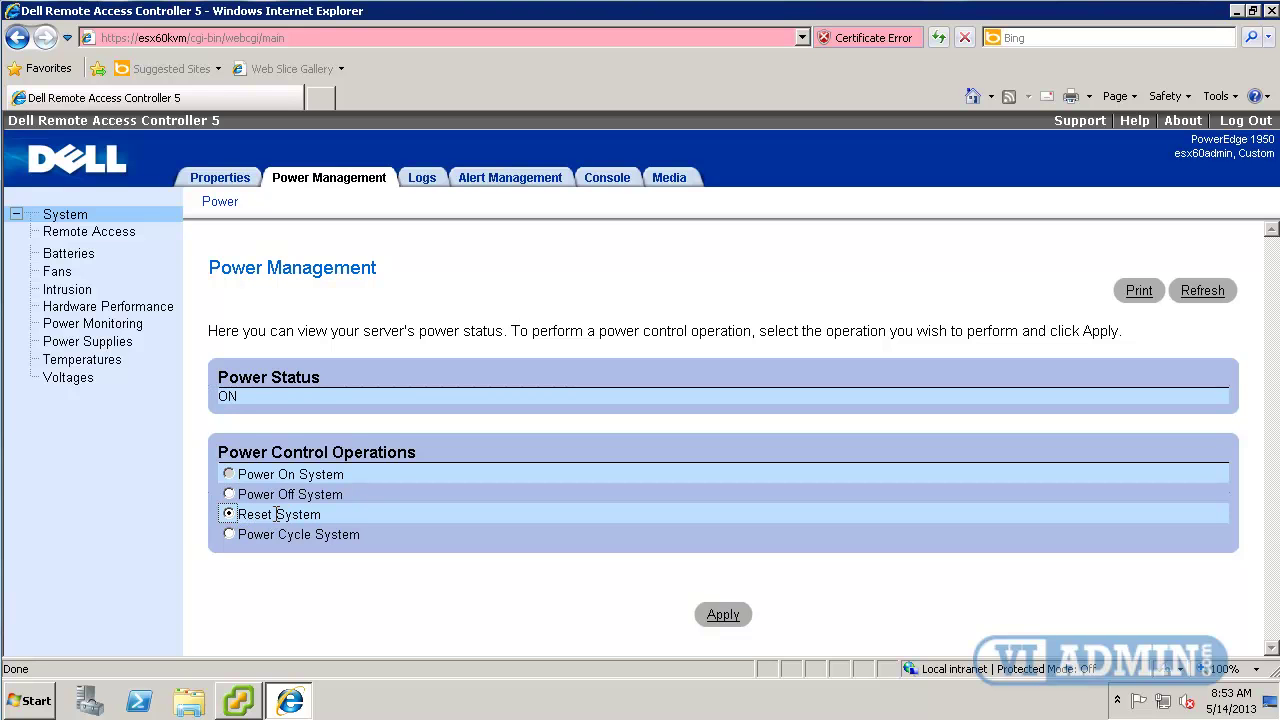
left_click(229, 535)
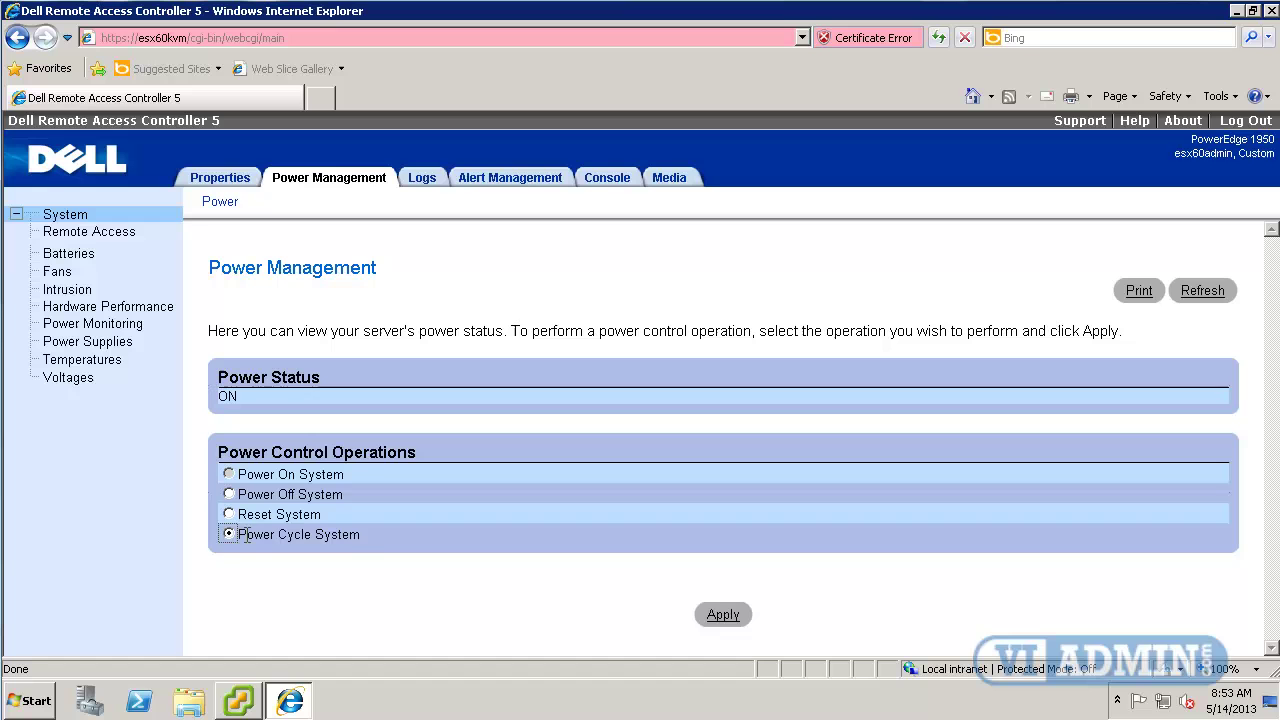
left_click_drag(277, 534, 357, 533)
left_click(375, 541)
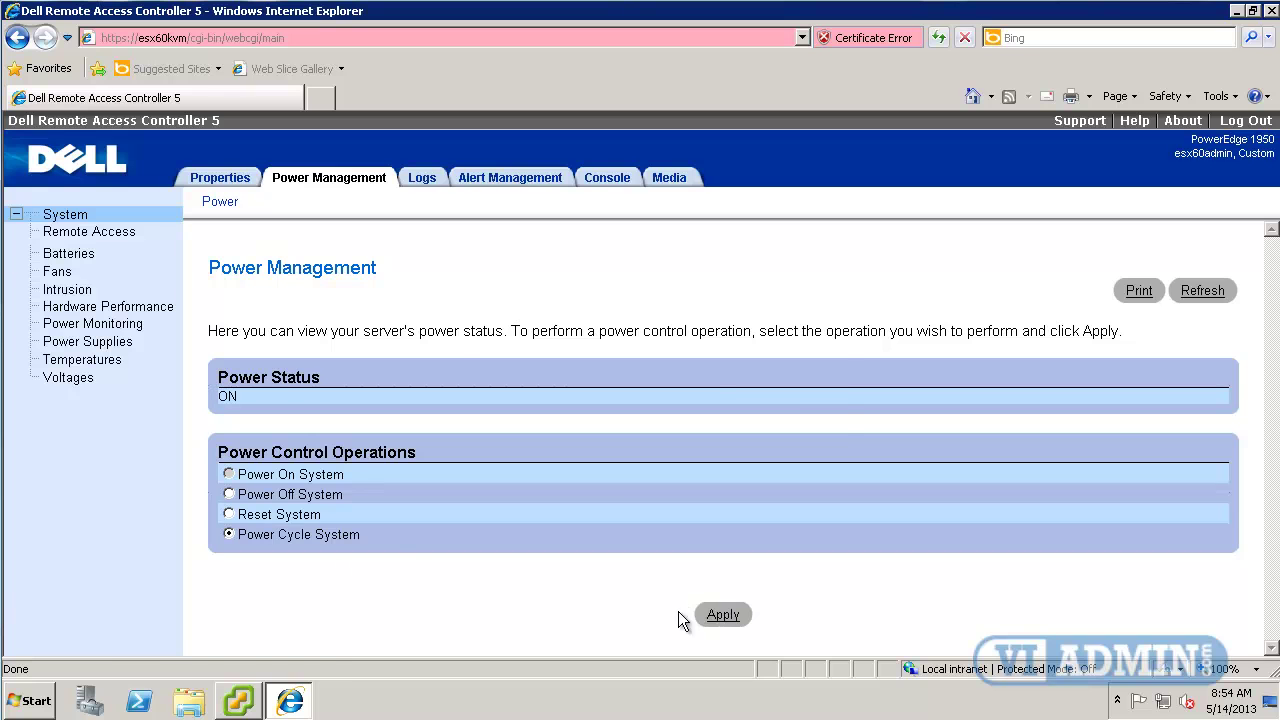
left_click(710, 618)
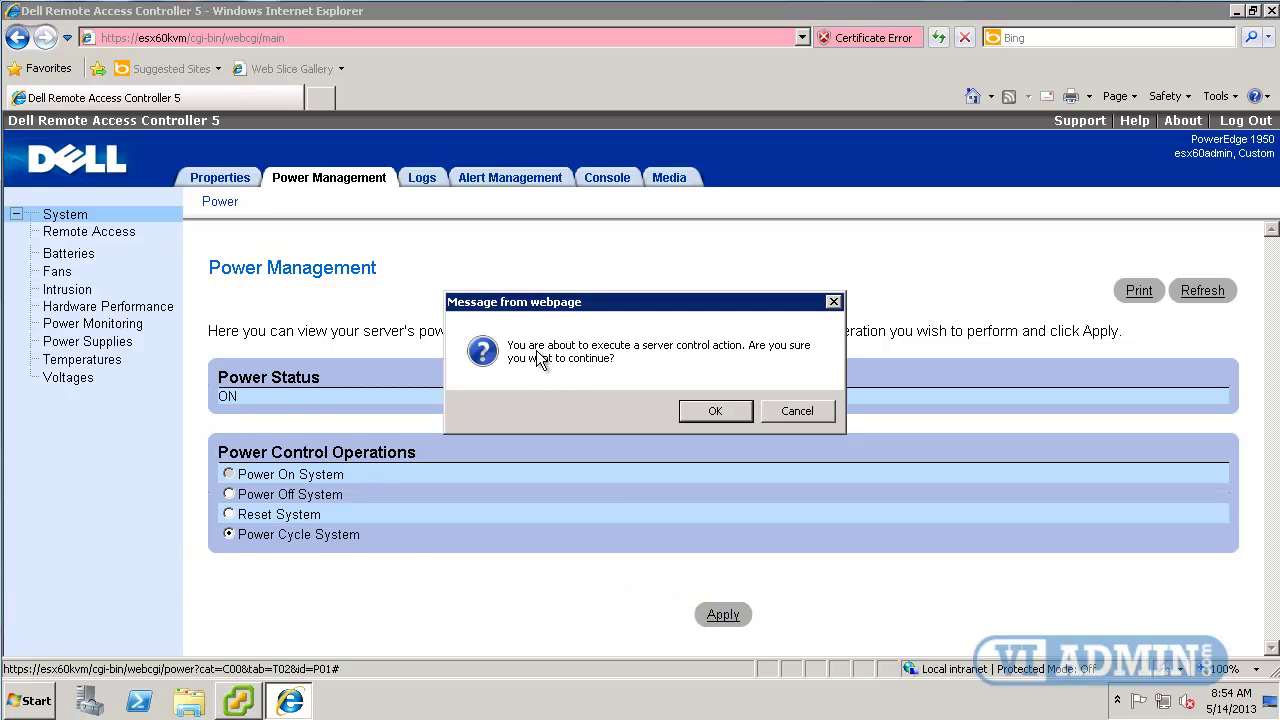
left_click(806, 412)
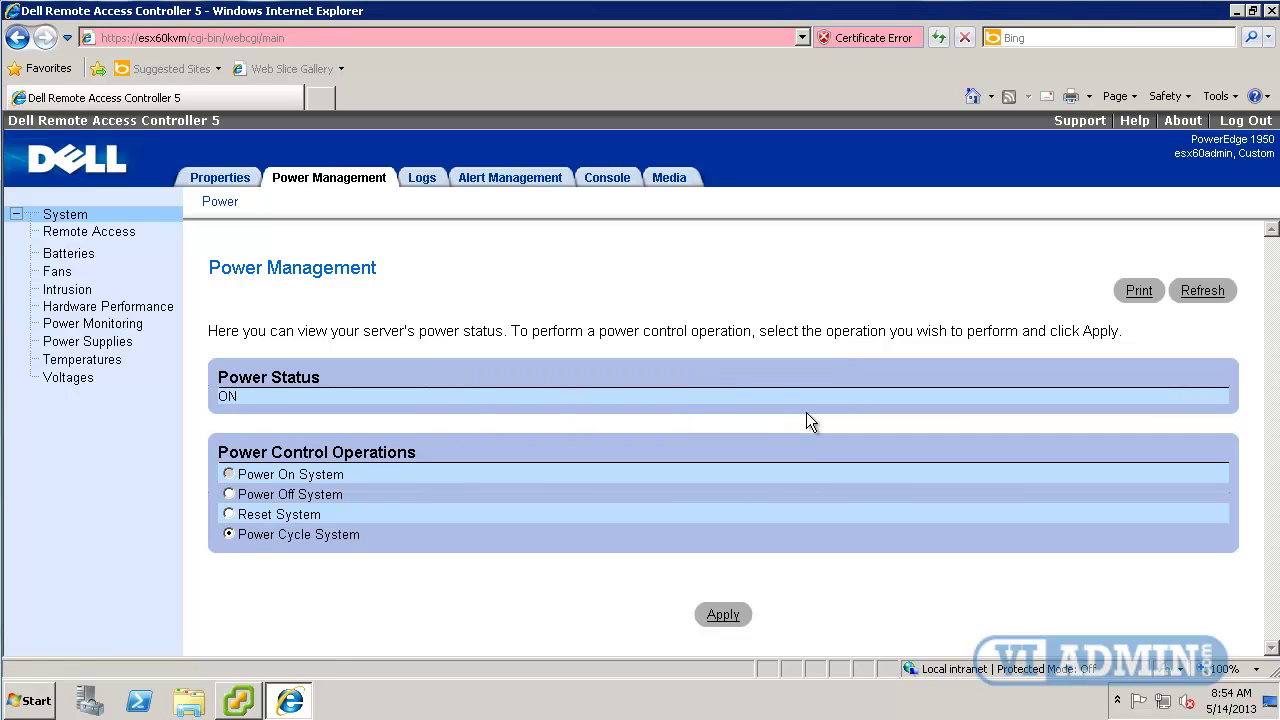
Launch the console viewer from Console Redirection, view Tools > Power Control, then close both windows.
left_click(611, 180)
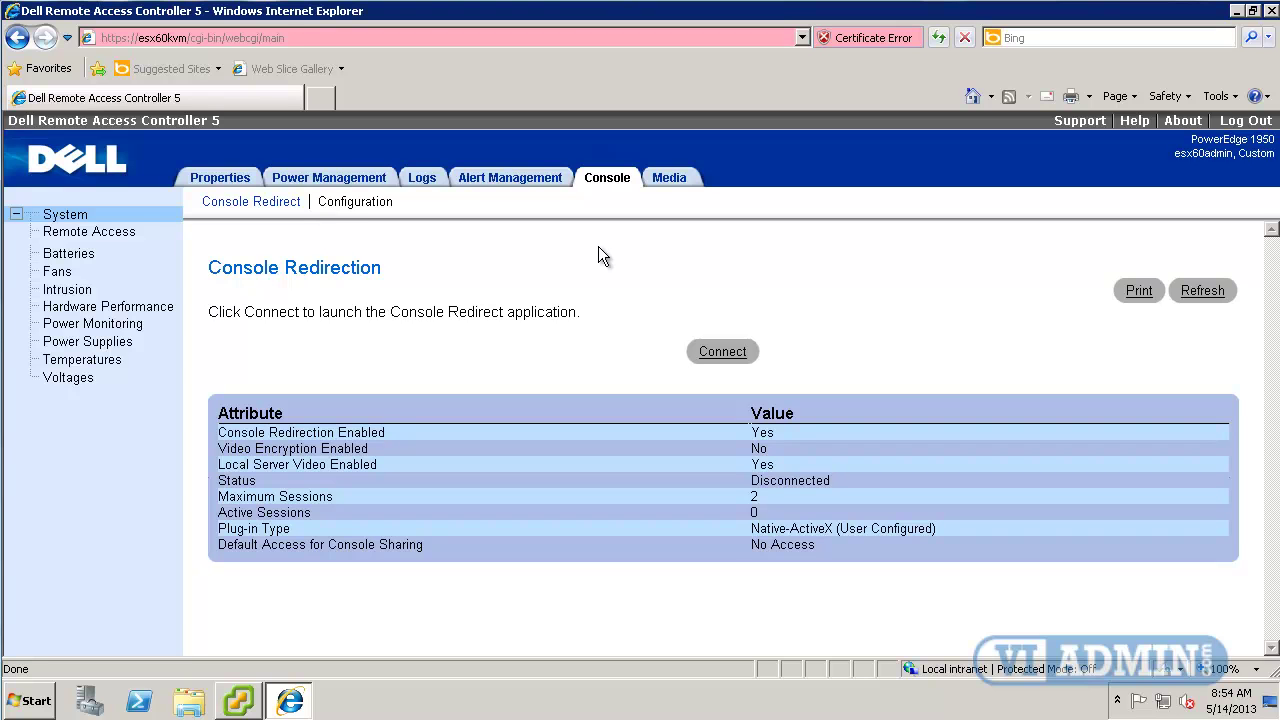
left_click(717, 355)
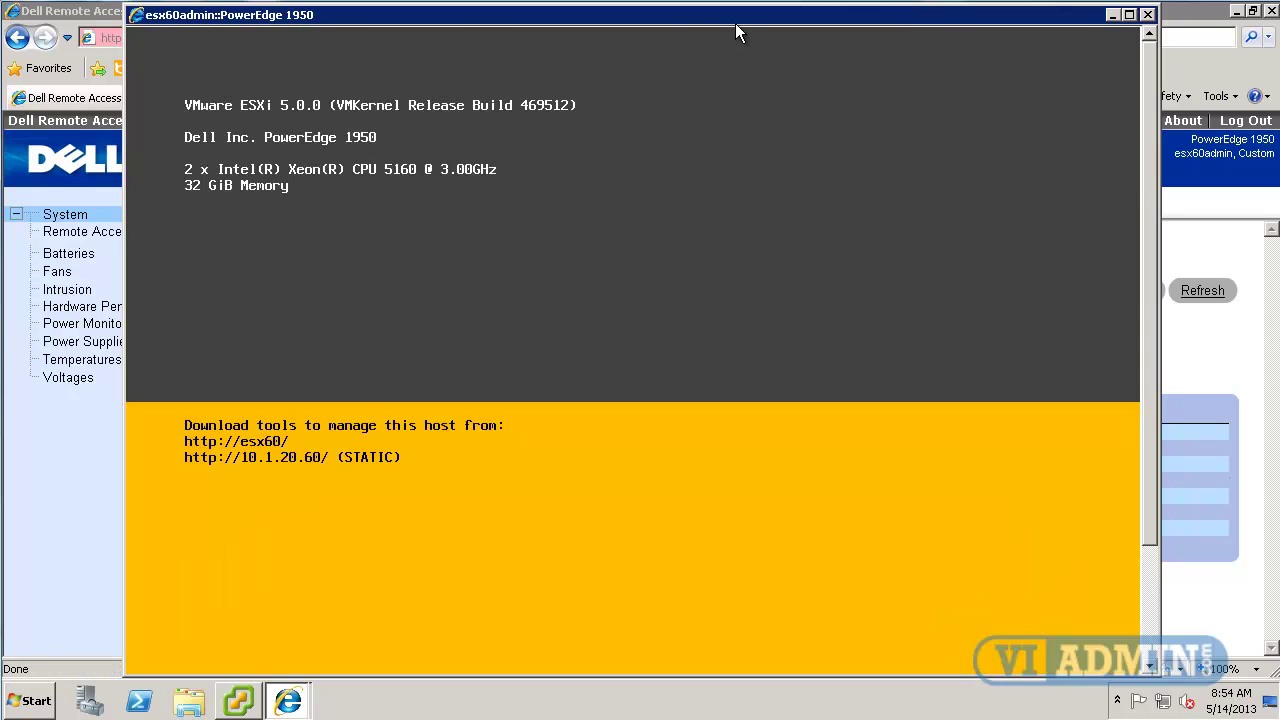
mouse_move(736, 27)
left_click(695, 35)
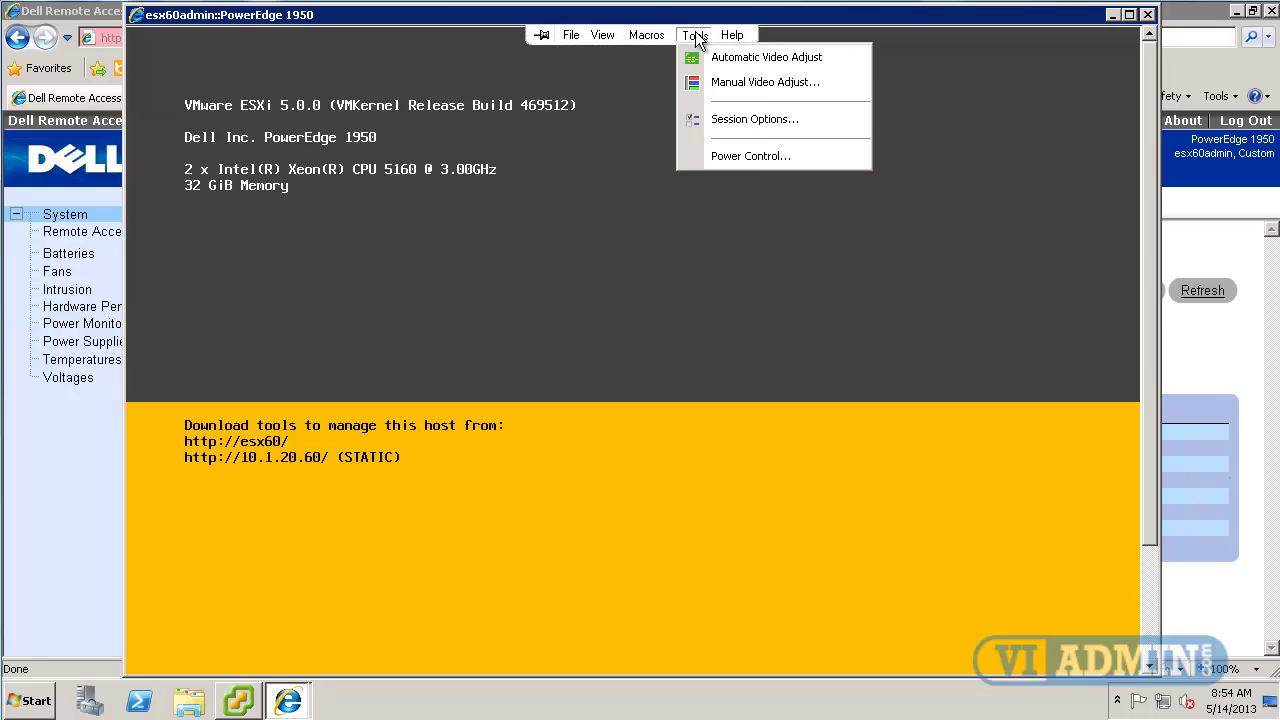
left_click(726, 154)
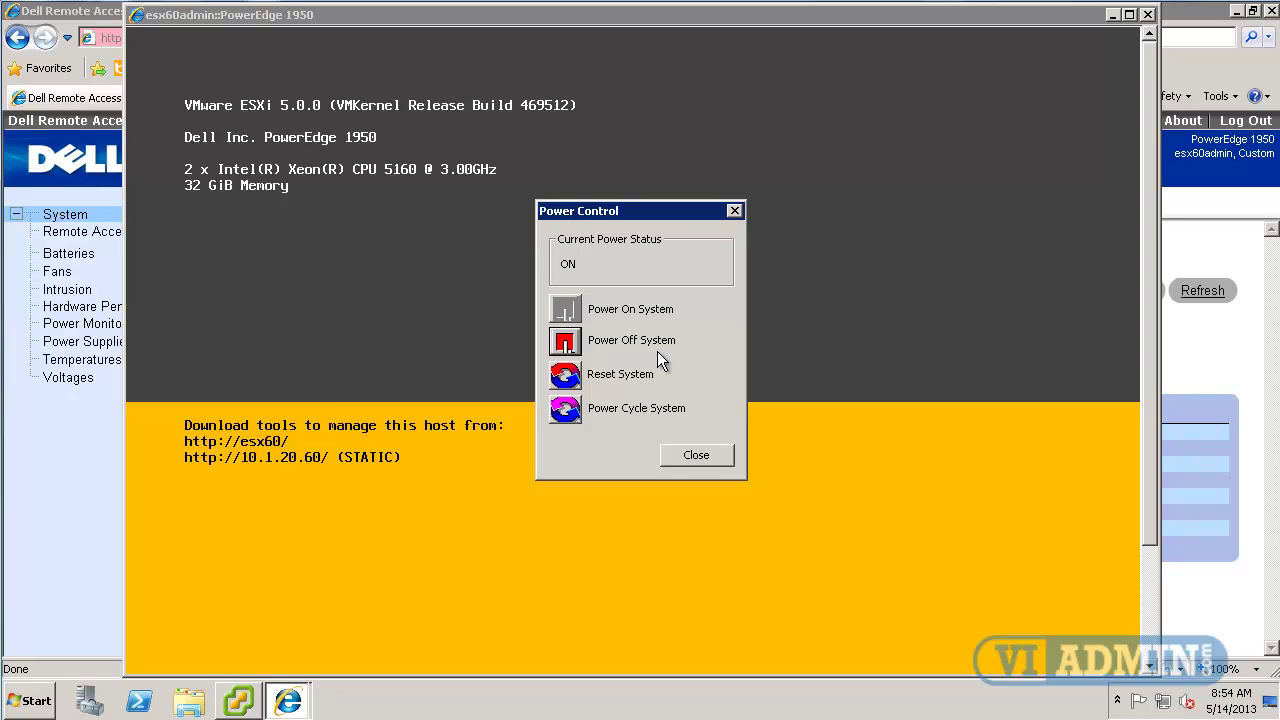
left_click(692, 456)
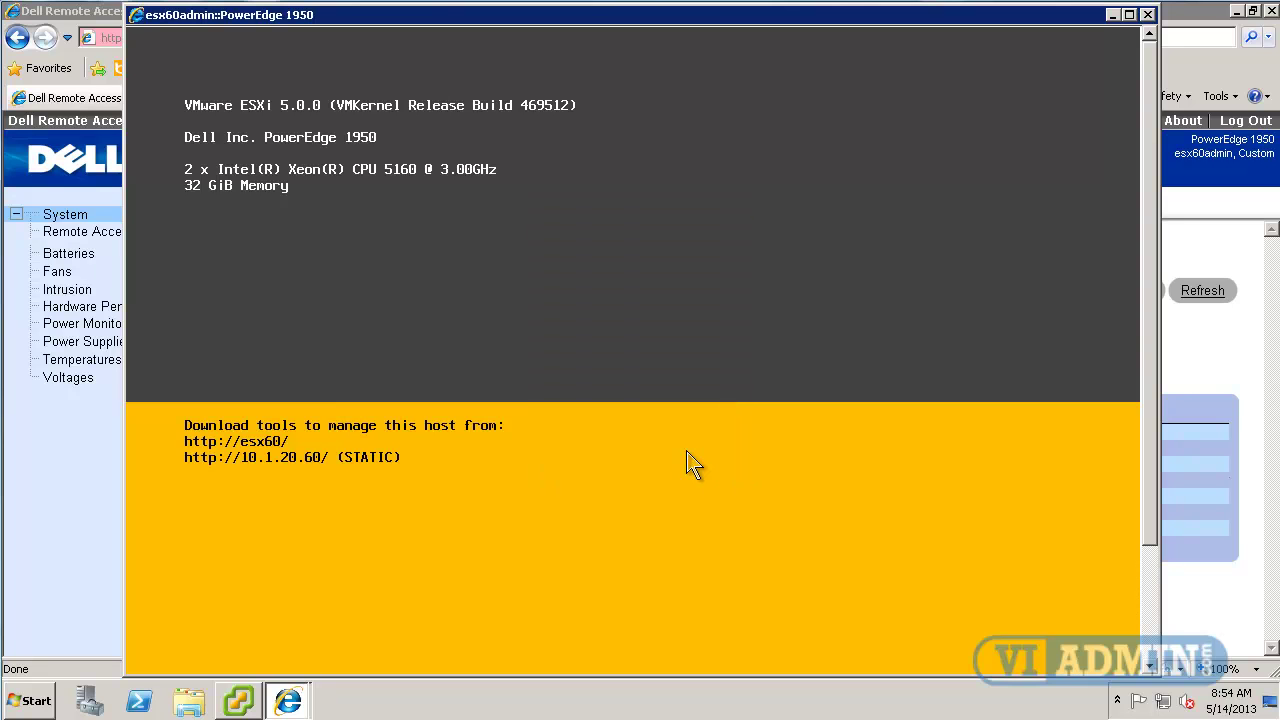
left_click(1147, 14)
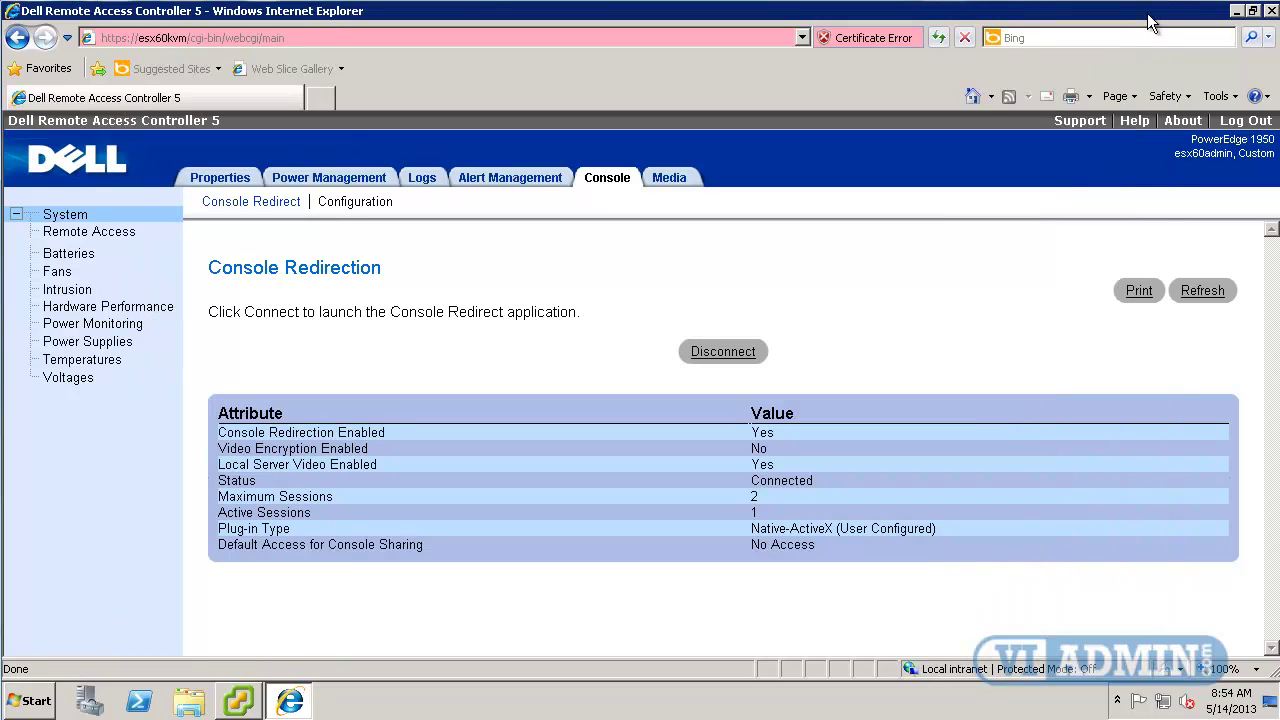
Disconnect the console session and switch the Virtual Media CD/DVD-ROM drive to ISO Image File.
left_click(719, 355)
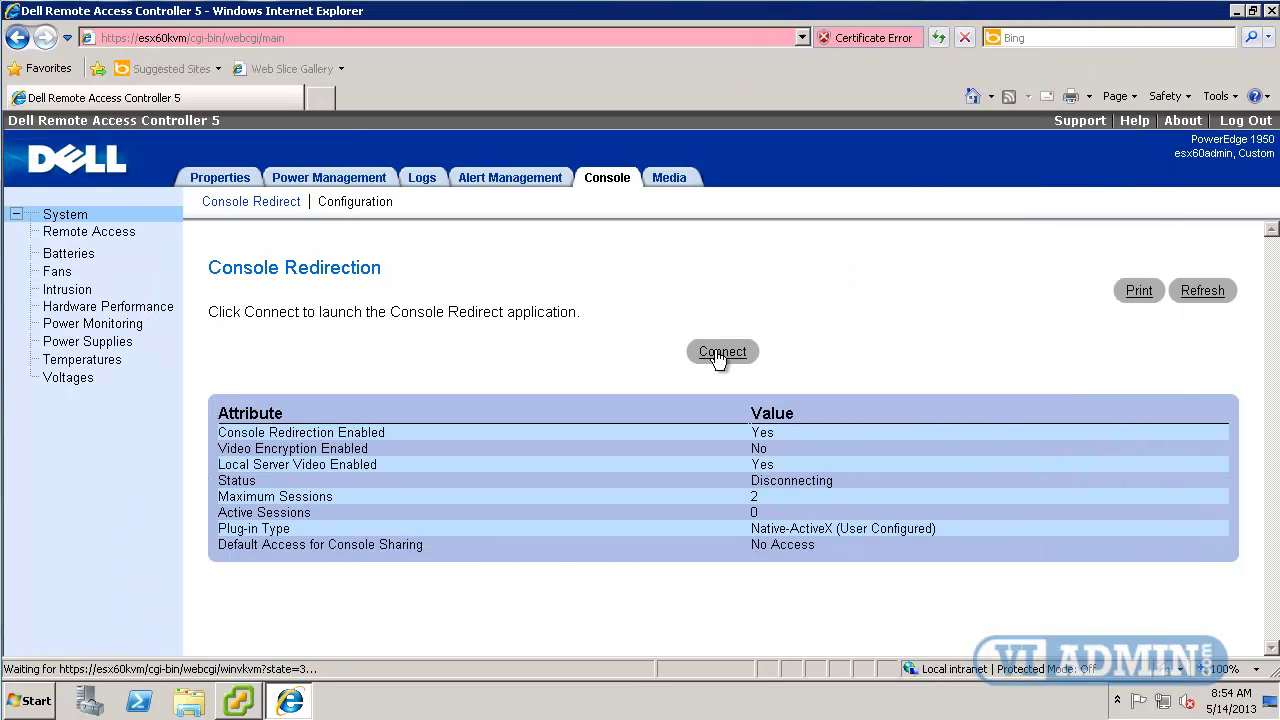
left_click(670, 180)
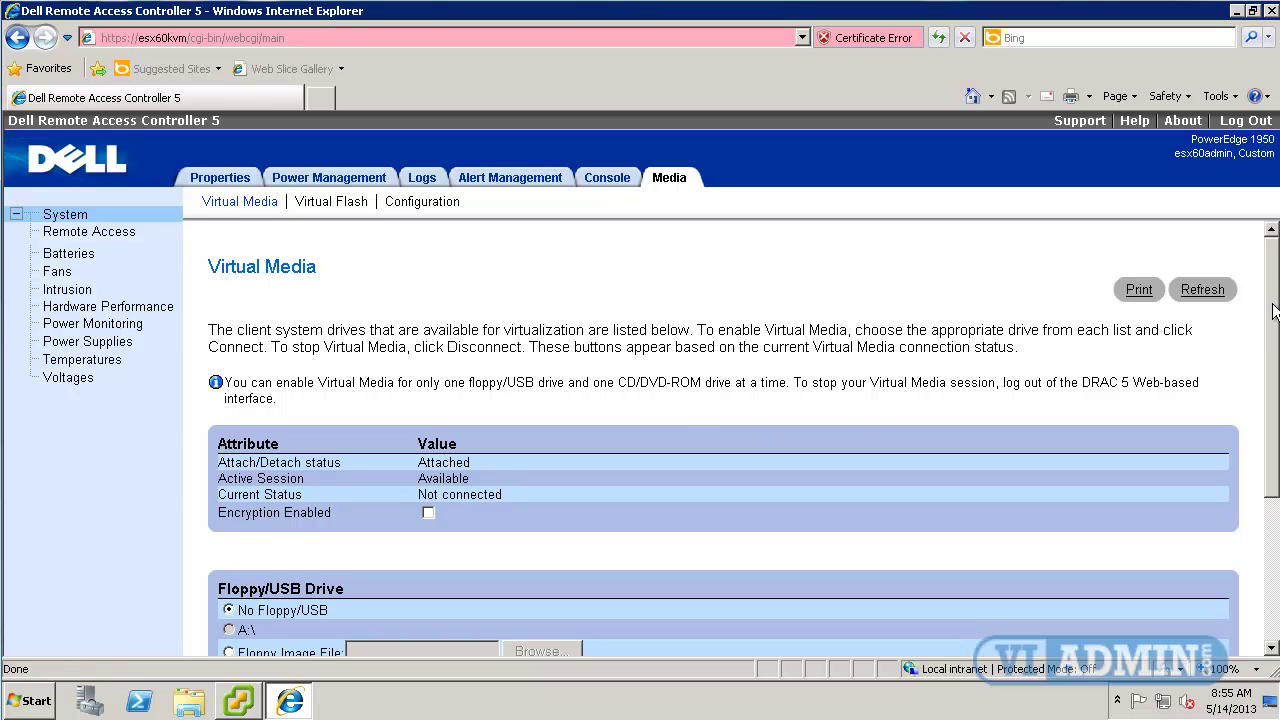
left_click_drag(1274, 312, 1276, 447)
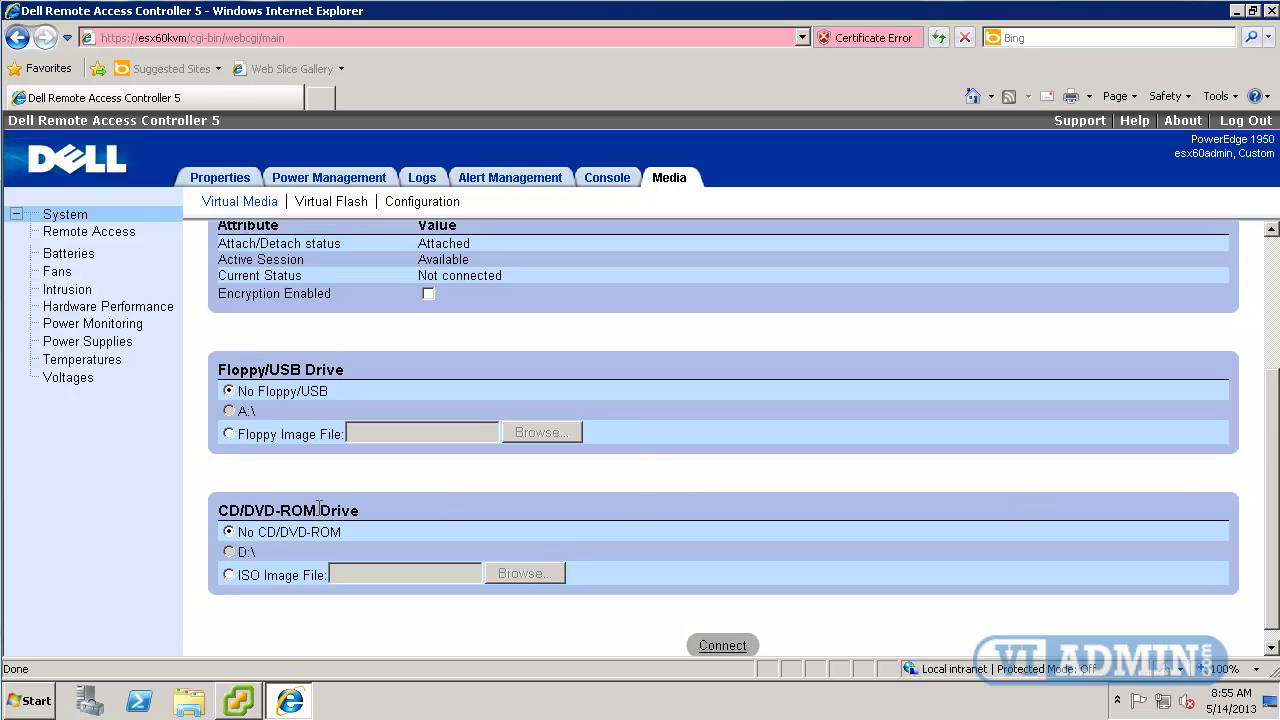
left_click_drag(222, 510, 397, 509)
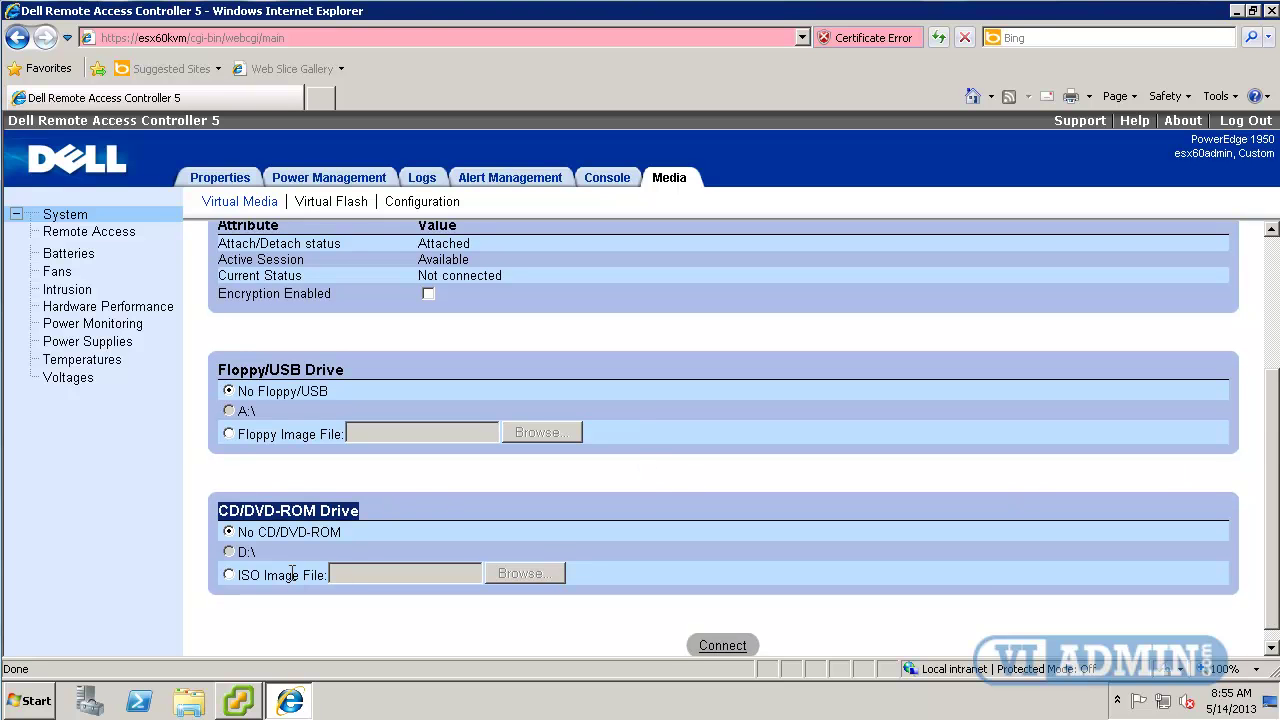
left_click(229, 576)
Browse to DOWNLOADS (Z:)\VMWARE and select VMware-VMvisor-Installer-5.1.0-799733.x86_64.iso.
left_click(518, 574)
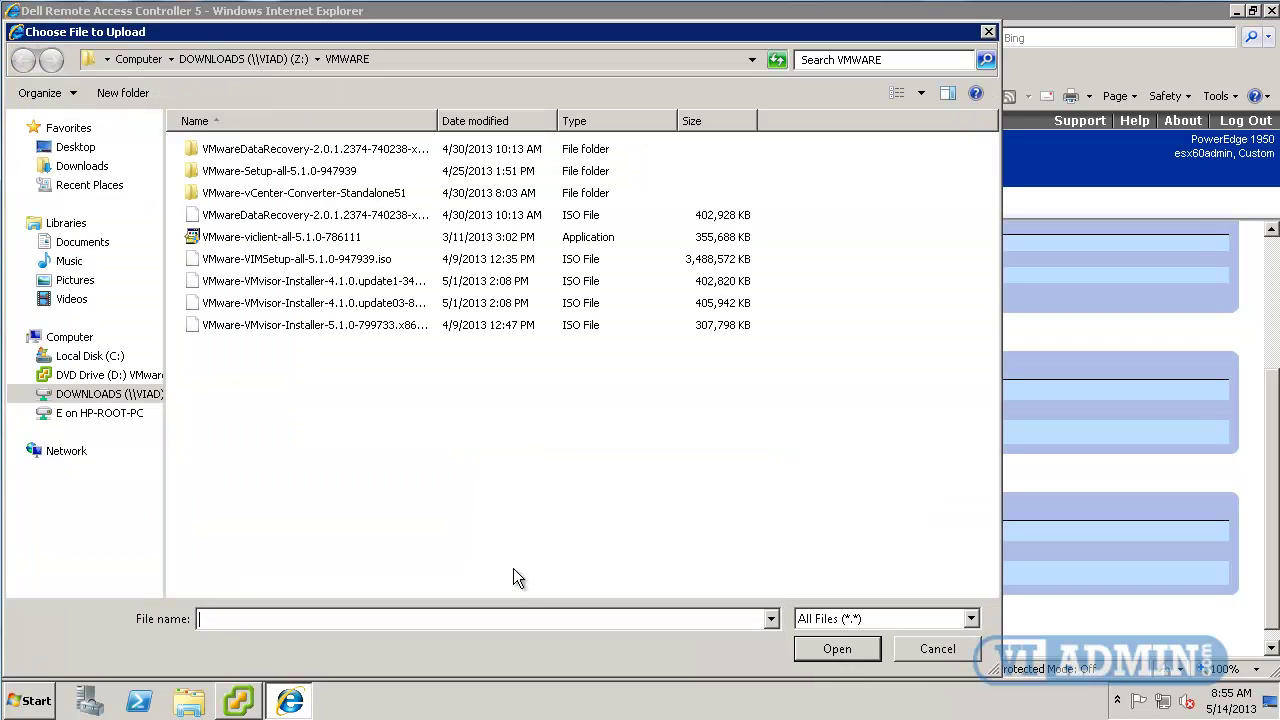
left_click_drag(163, 355, 235, 355)
left_click(92, 398)
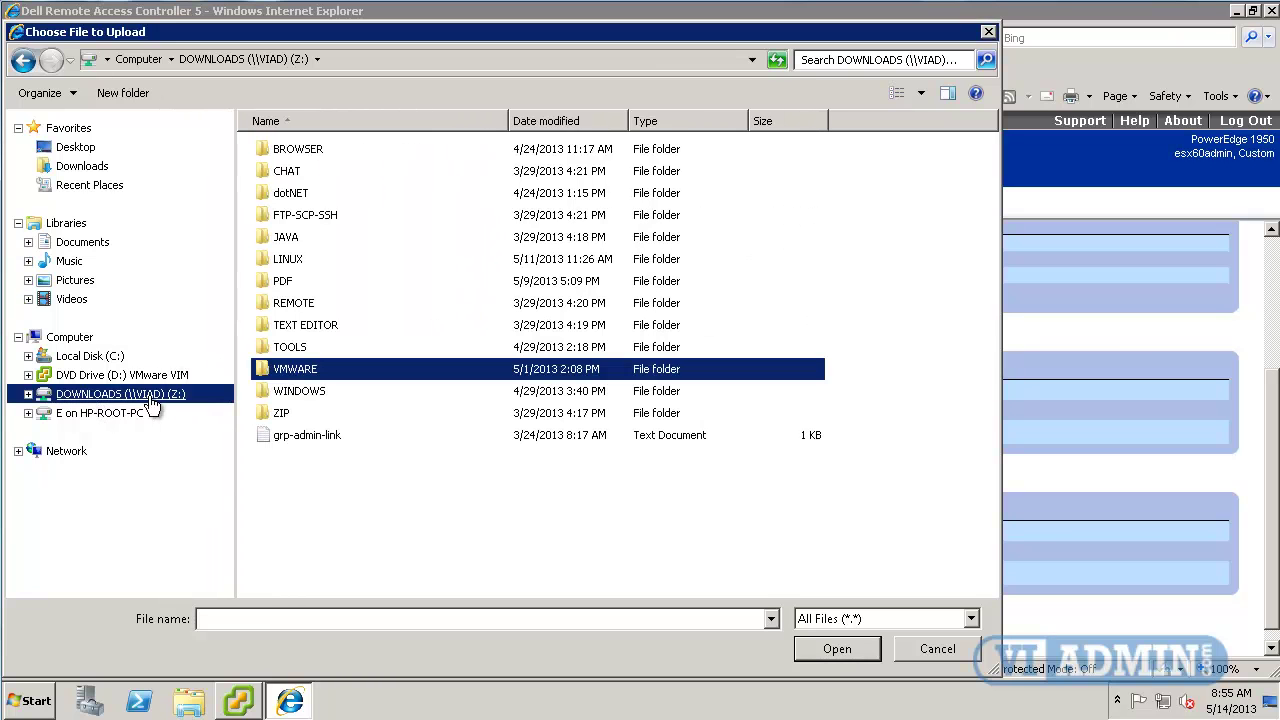
double_click(266, 369)
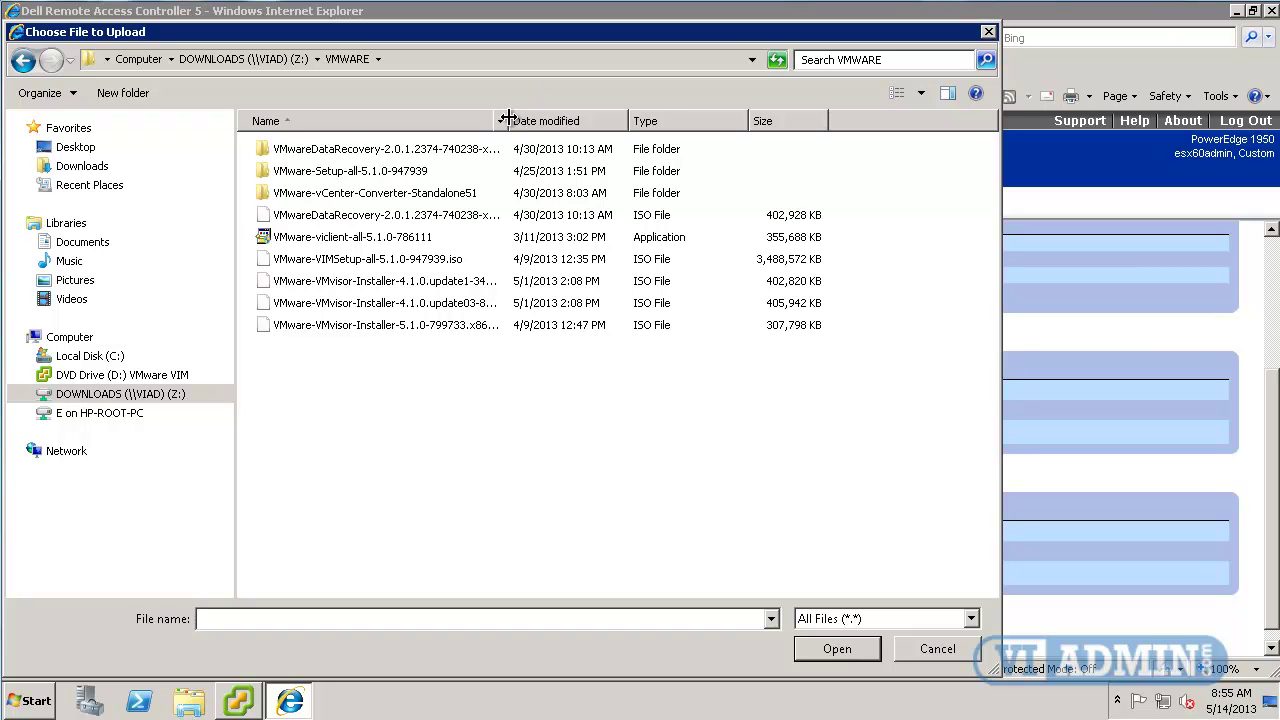
left_click_drag(510, 115, 626, 118)
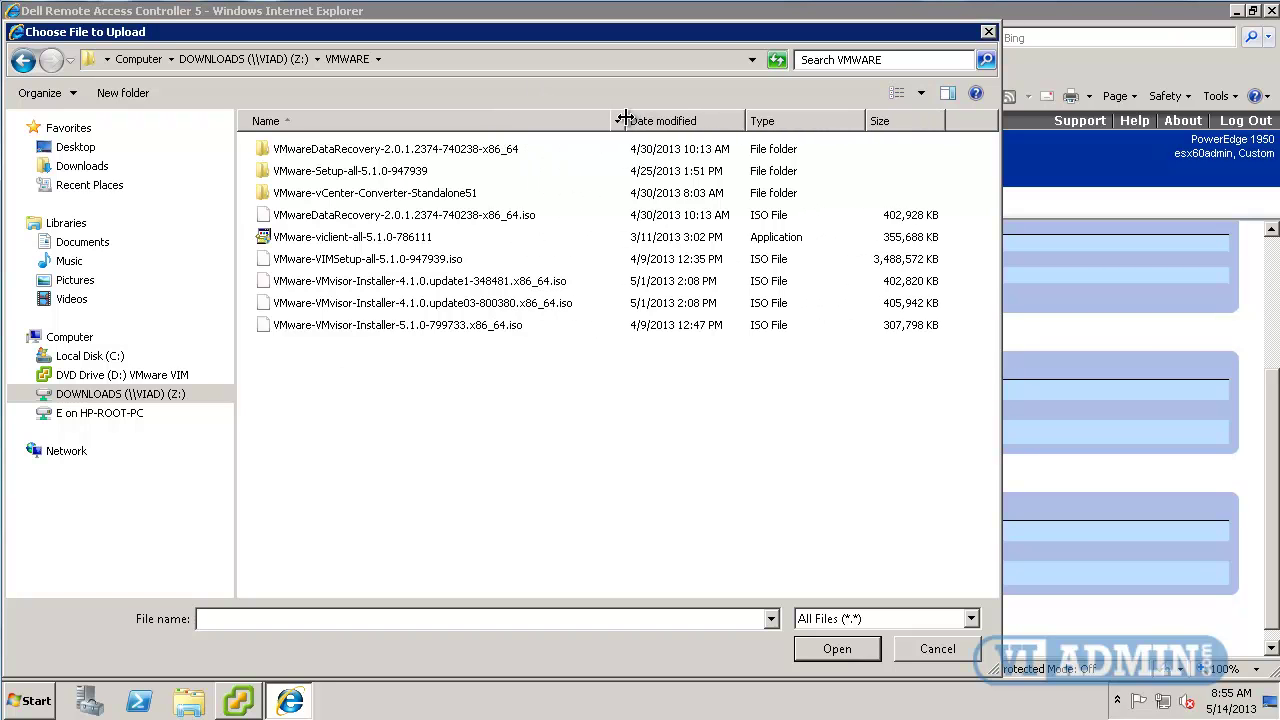
left_click(284, 332)
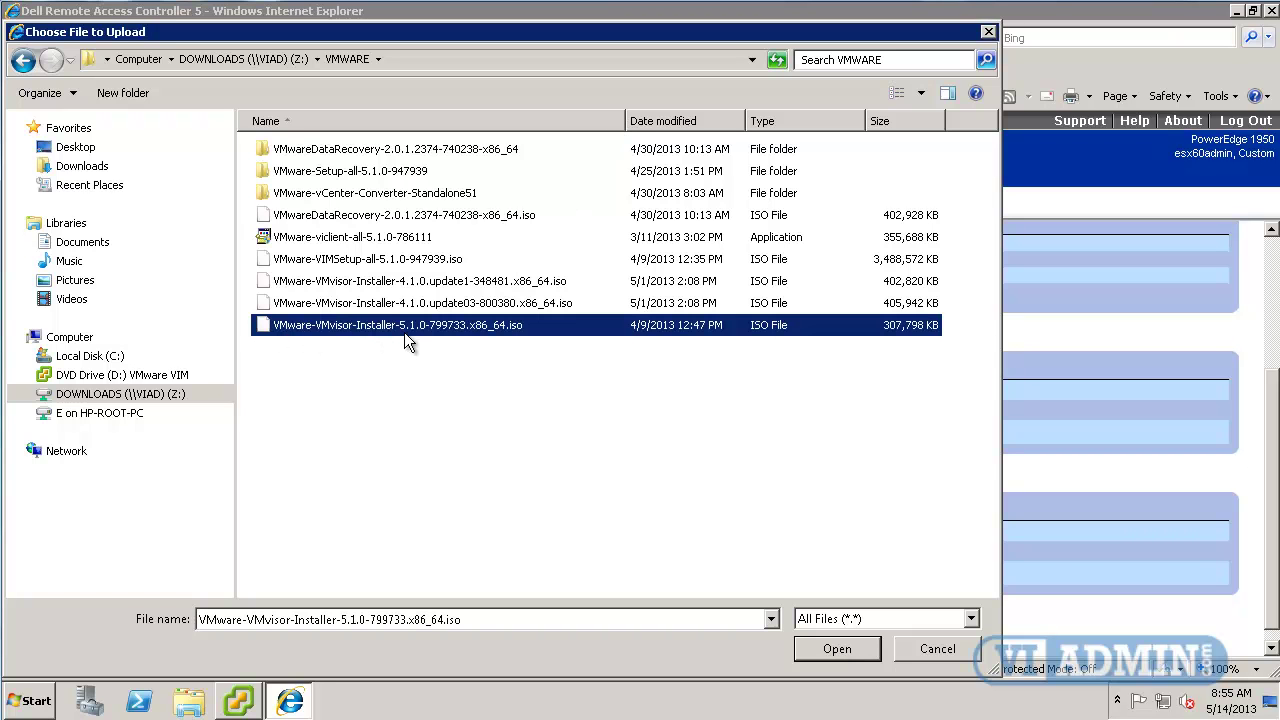
Open the chosen ESXi 5.1 ISO and connect it, confirming virtual media status Connected.
left_click(866, 642)
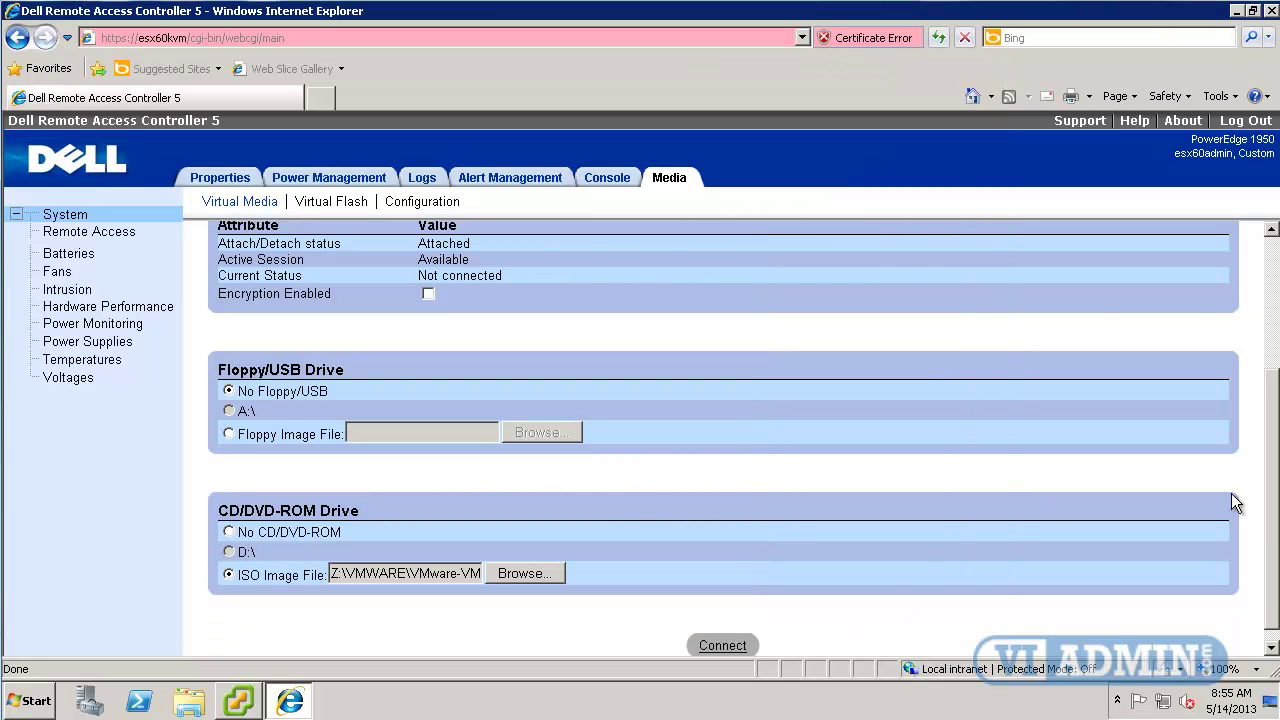
scroll(1252, 558, "down", 1)
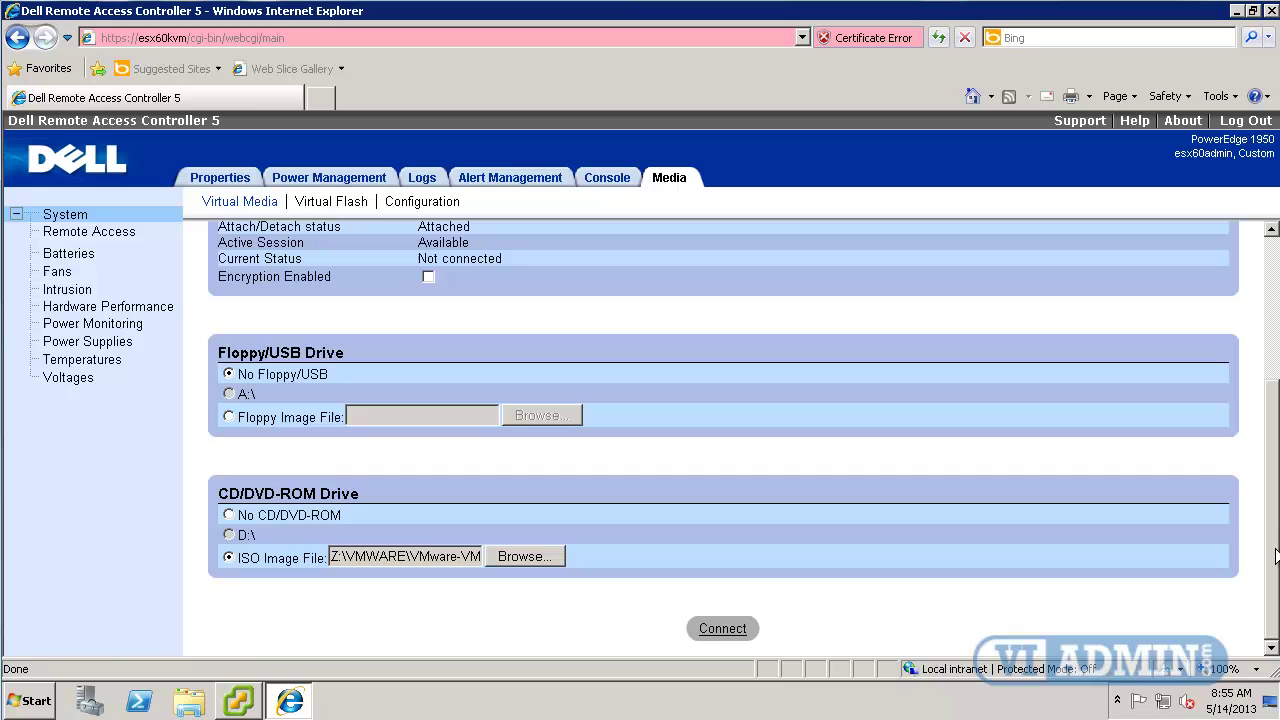
left_click(727, 630)
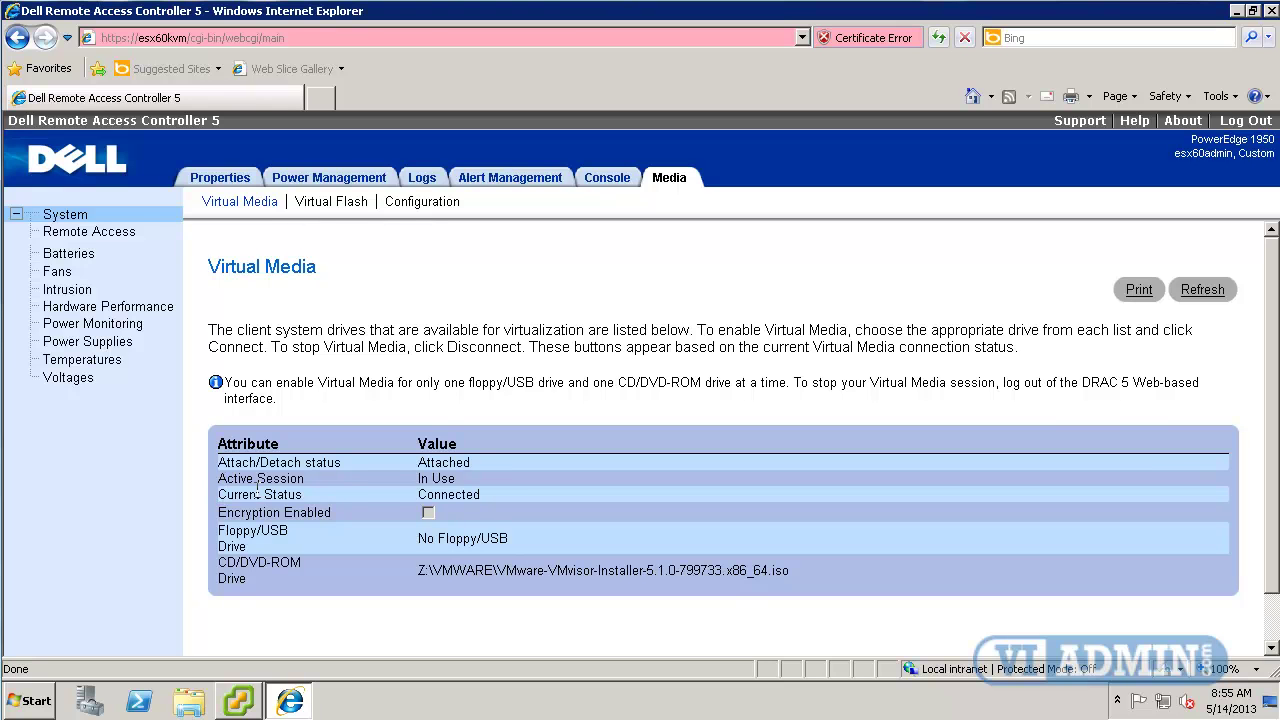
left_click_drag(220, 490, 292, 564)
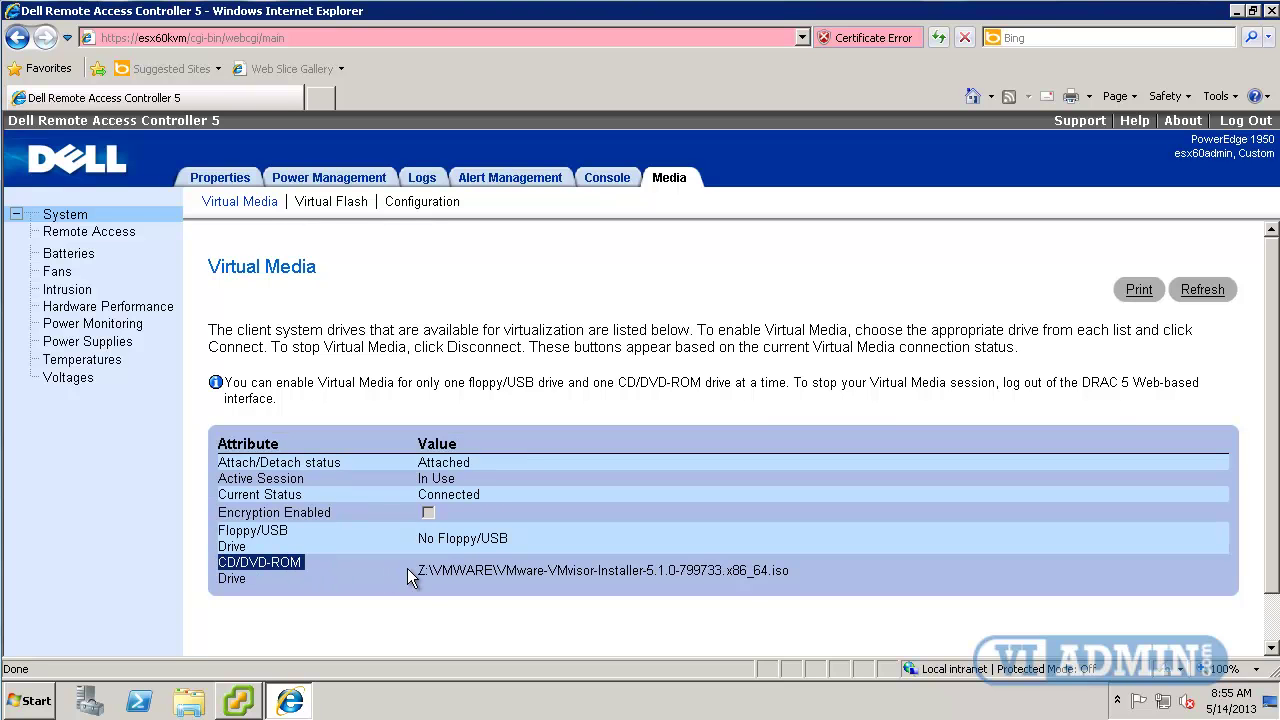
left_click_drag(407, 568, 791, 582)
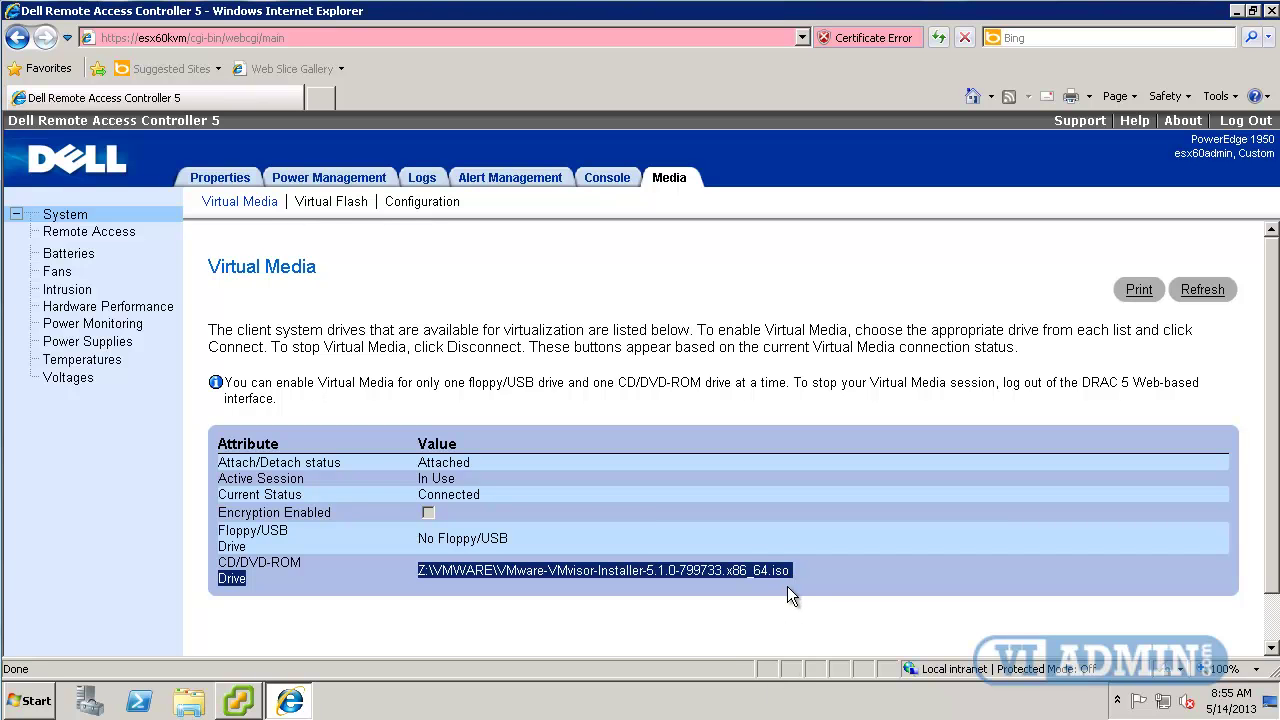
Connect the remote console and run Power Cycle System from Tools > Power Control, confirming Yes.
left_click(606, 181)
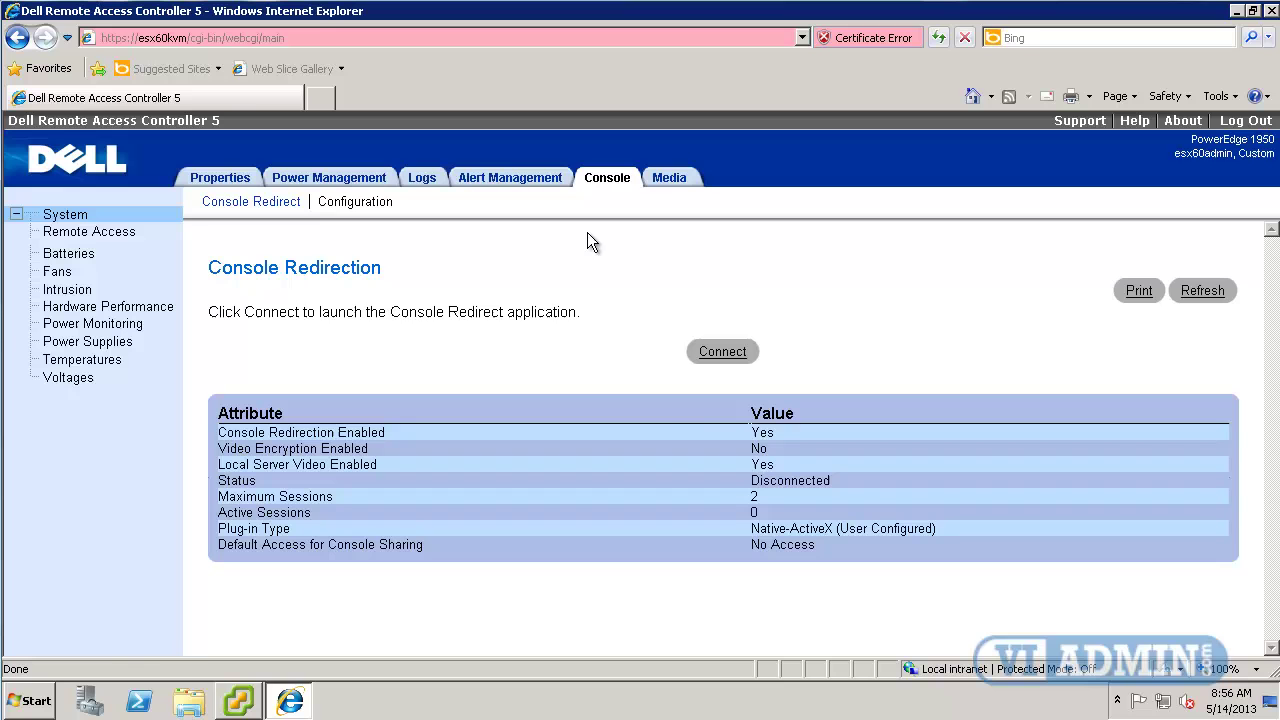
left_click(727, 358)
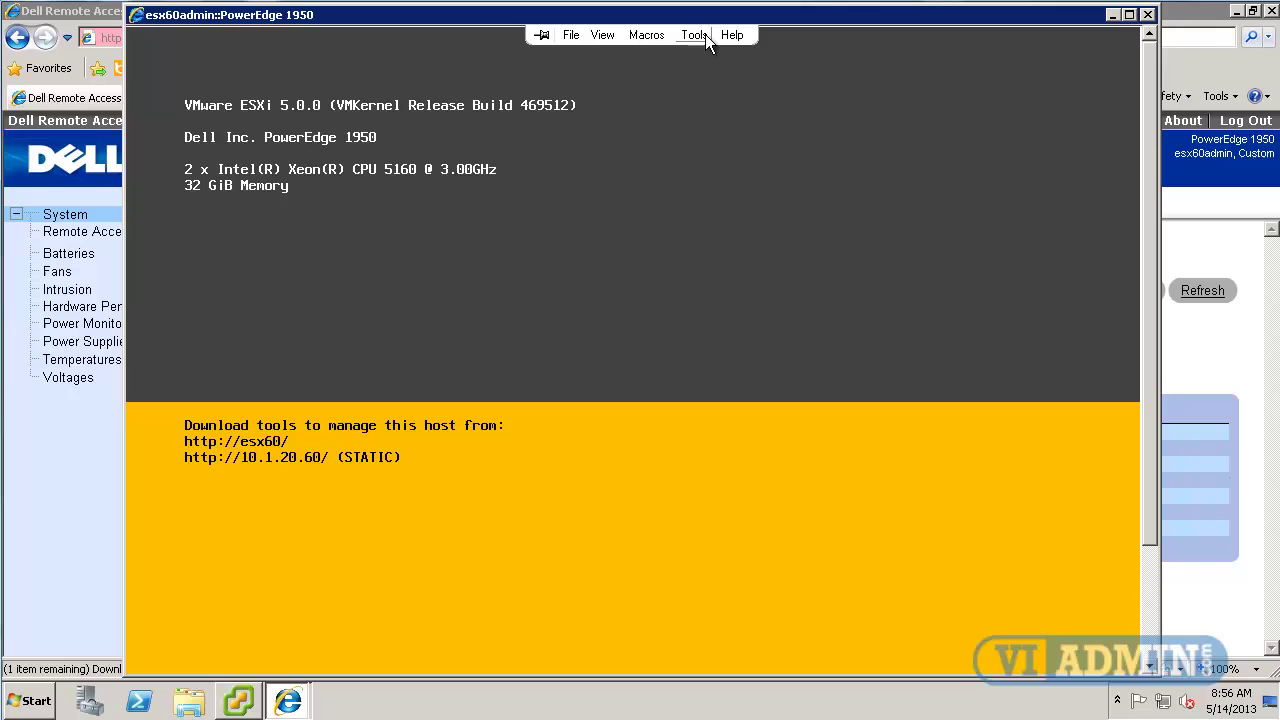
left_click(705, 35)
left_click(750, 156)
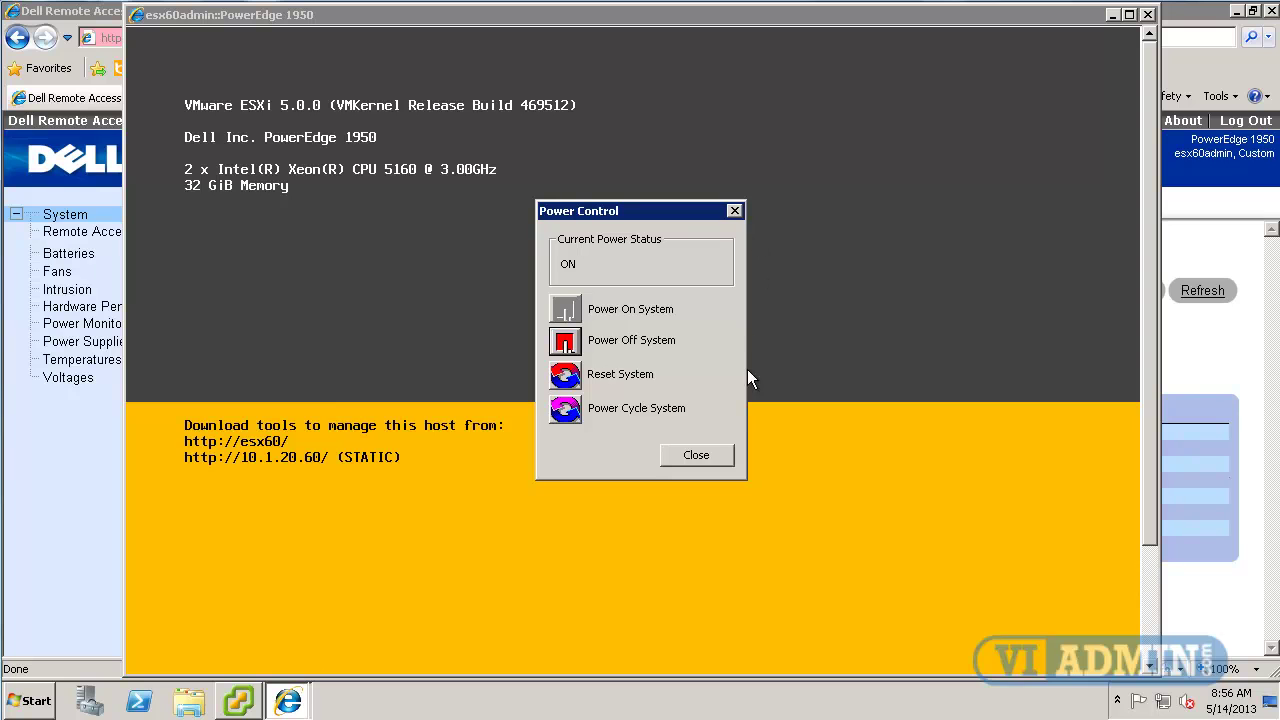
left_click(565, 410)
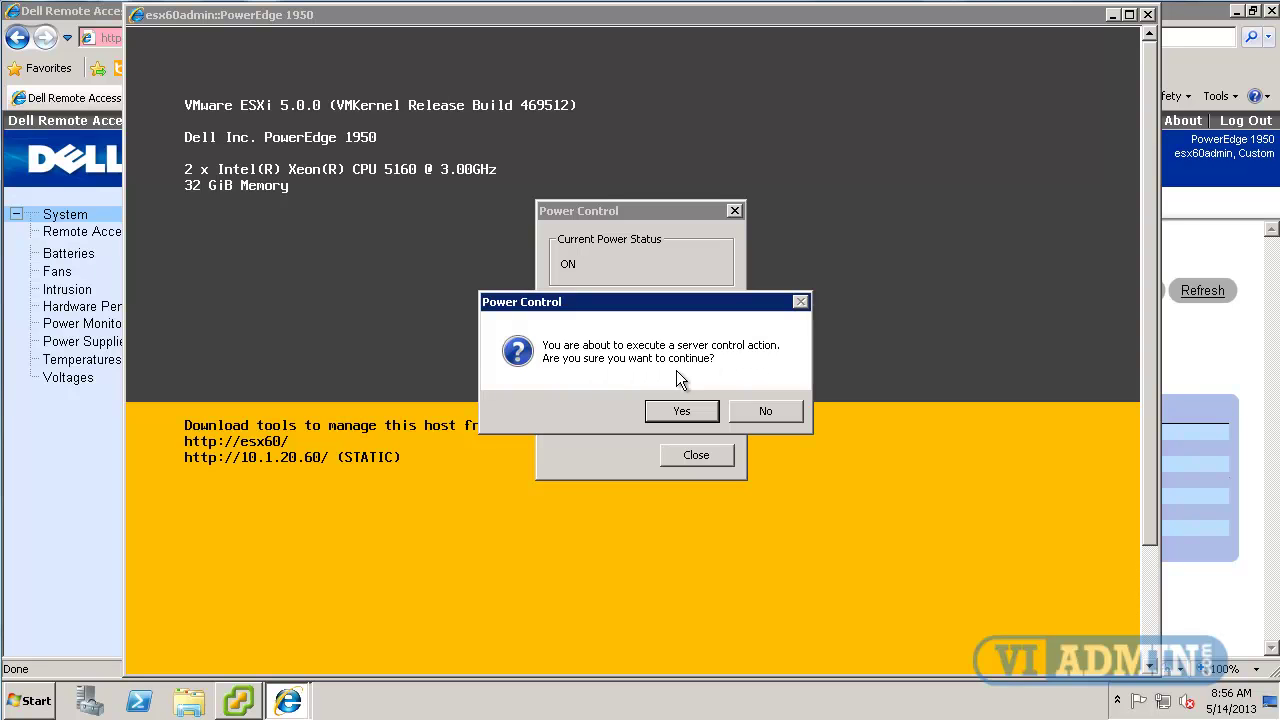
left_click(683, 411)
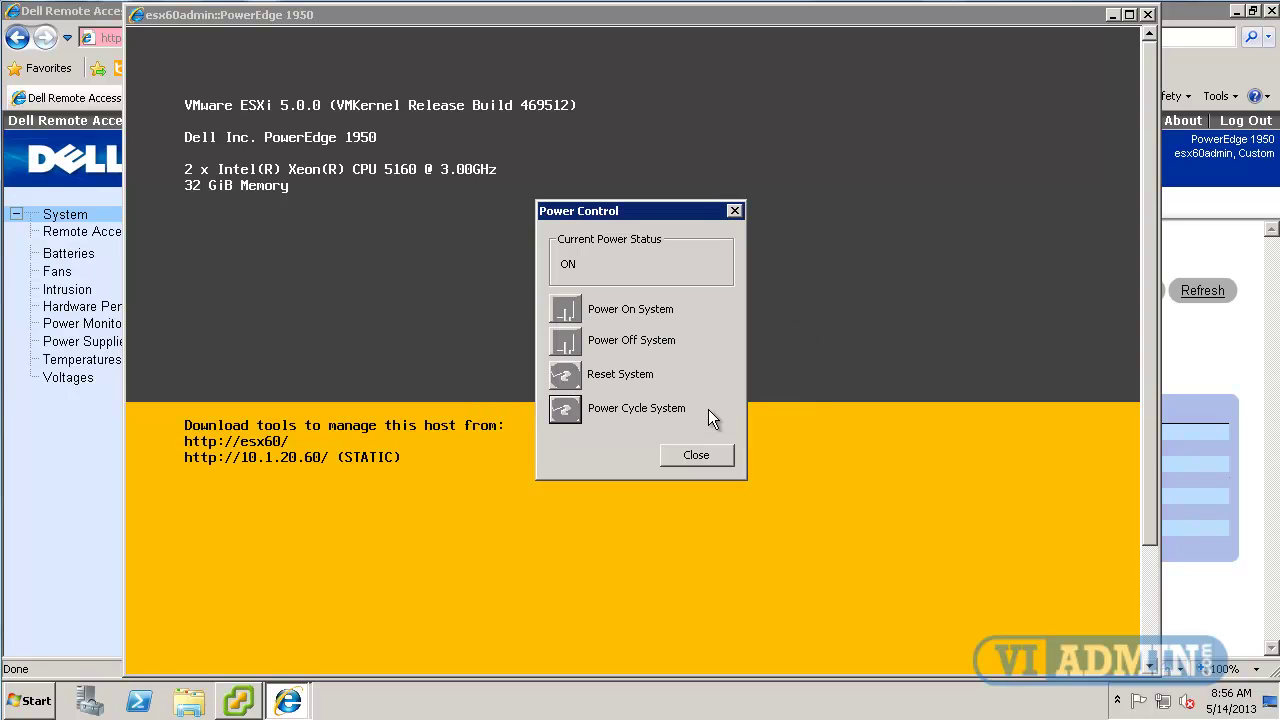
left_click(697, 455)
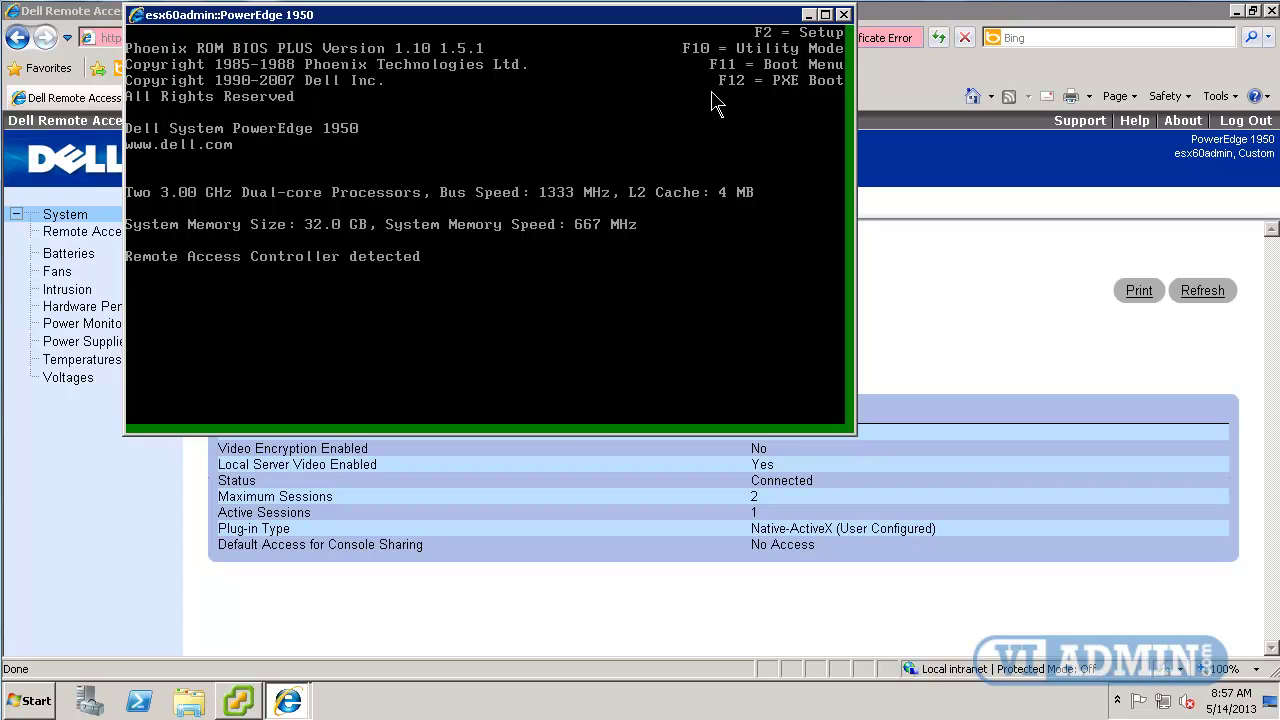
Press F11 during BIOS POST to bring up the Boot Device Menu.
key("F11")
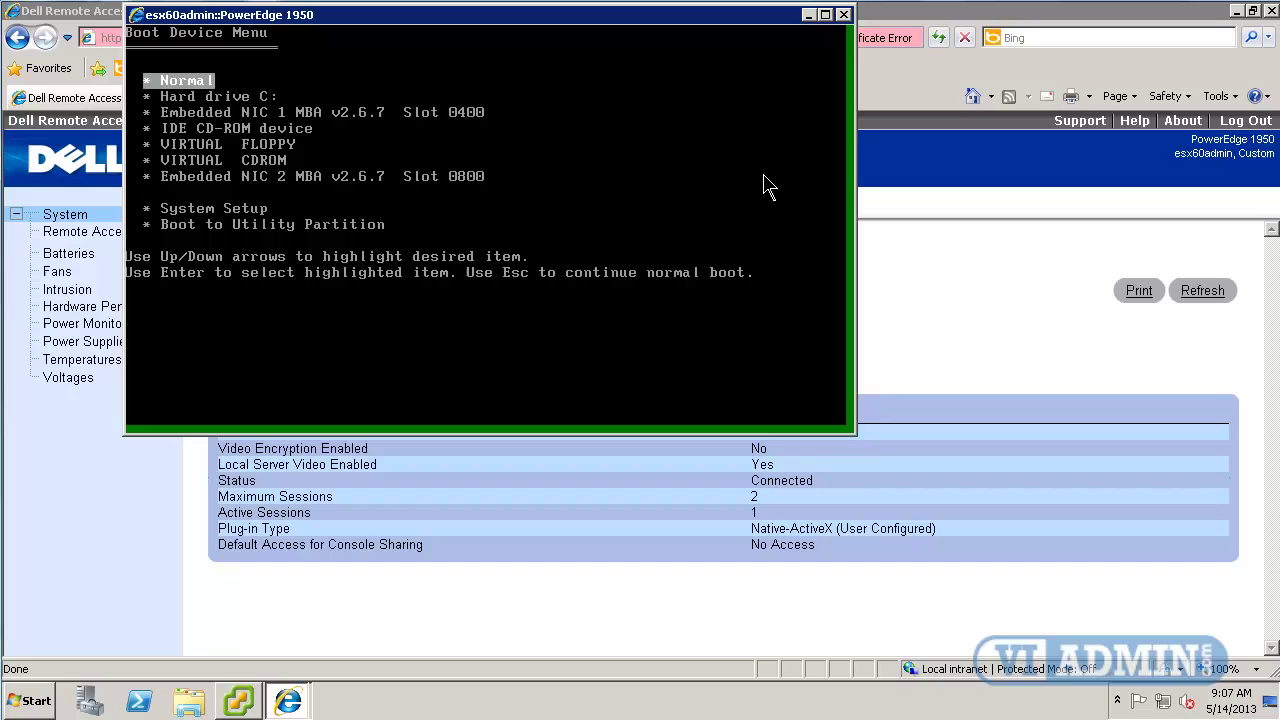
Step down the Boot Device Menu past Hard drive C:, Embedded NIC 1, IDE CD-ROM, Virtual Floppy, Virtual CDROM and Embedded NIC 2.
key("Down")
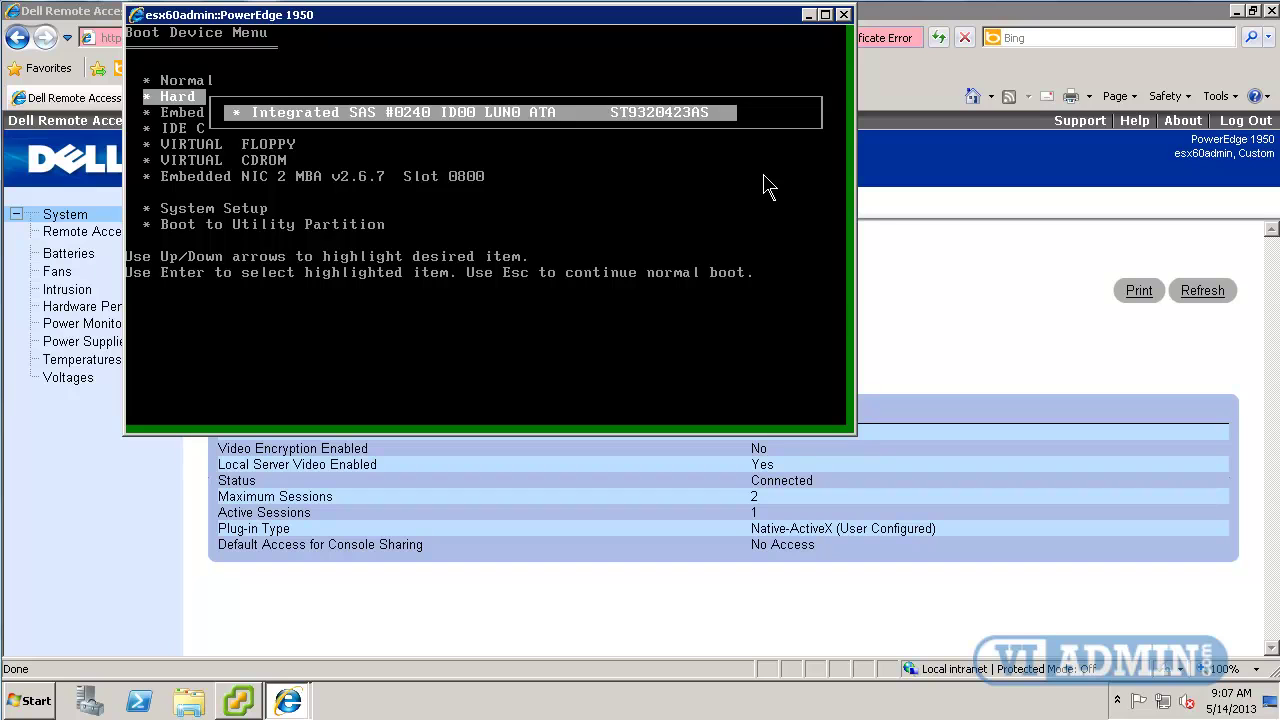
key("Down")
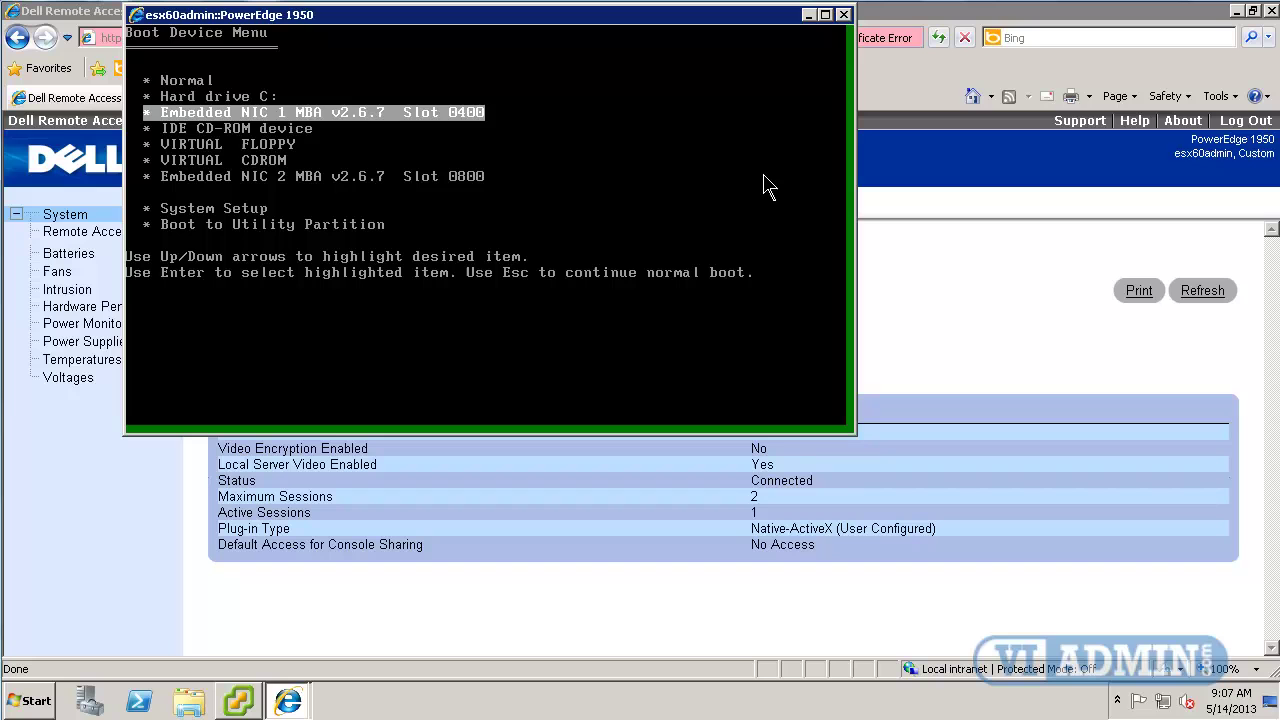
key("Down")
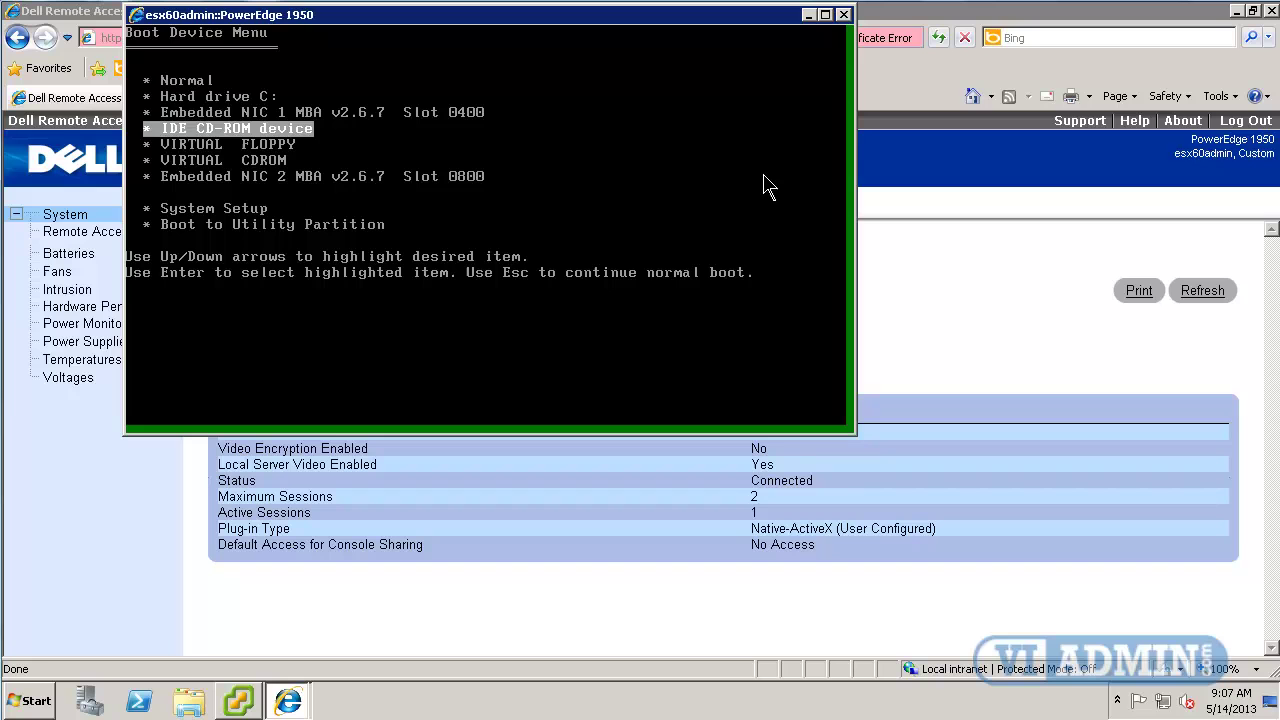
key("Down")
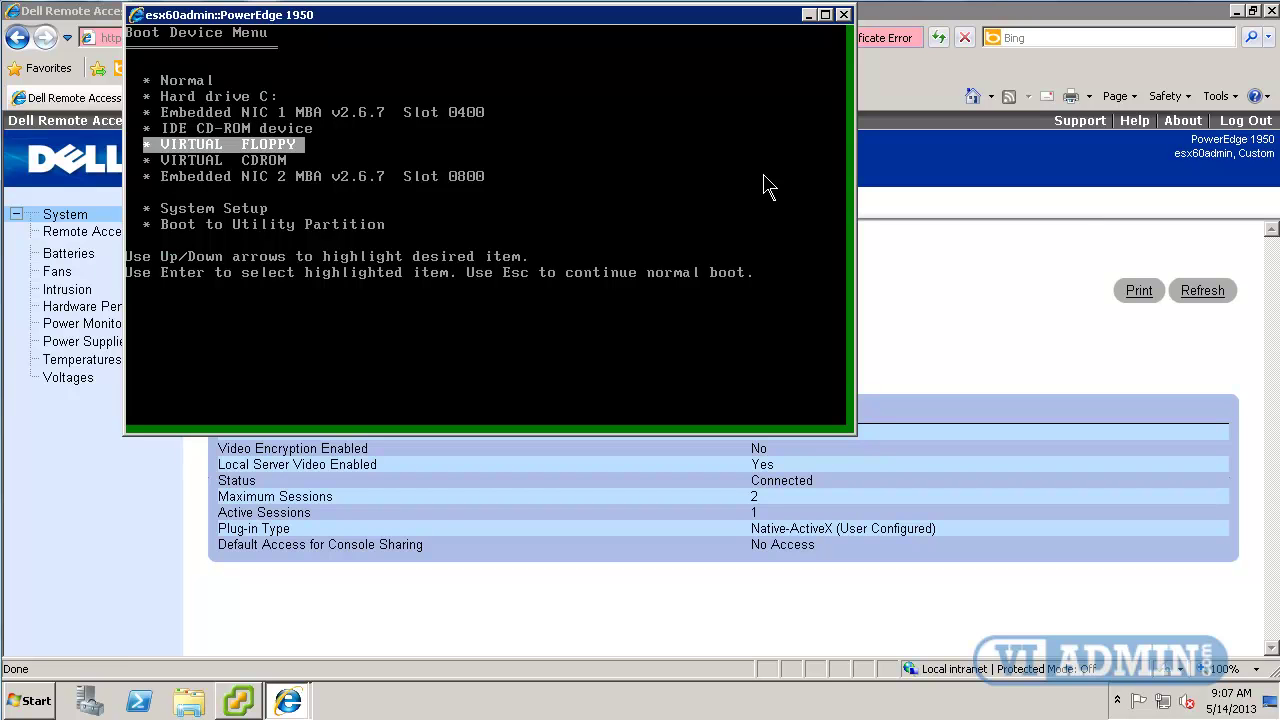
key("Down")
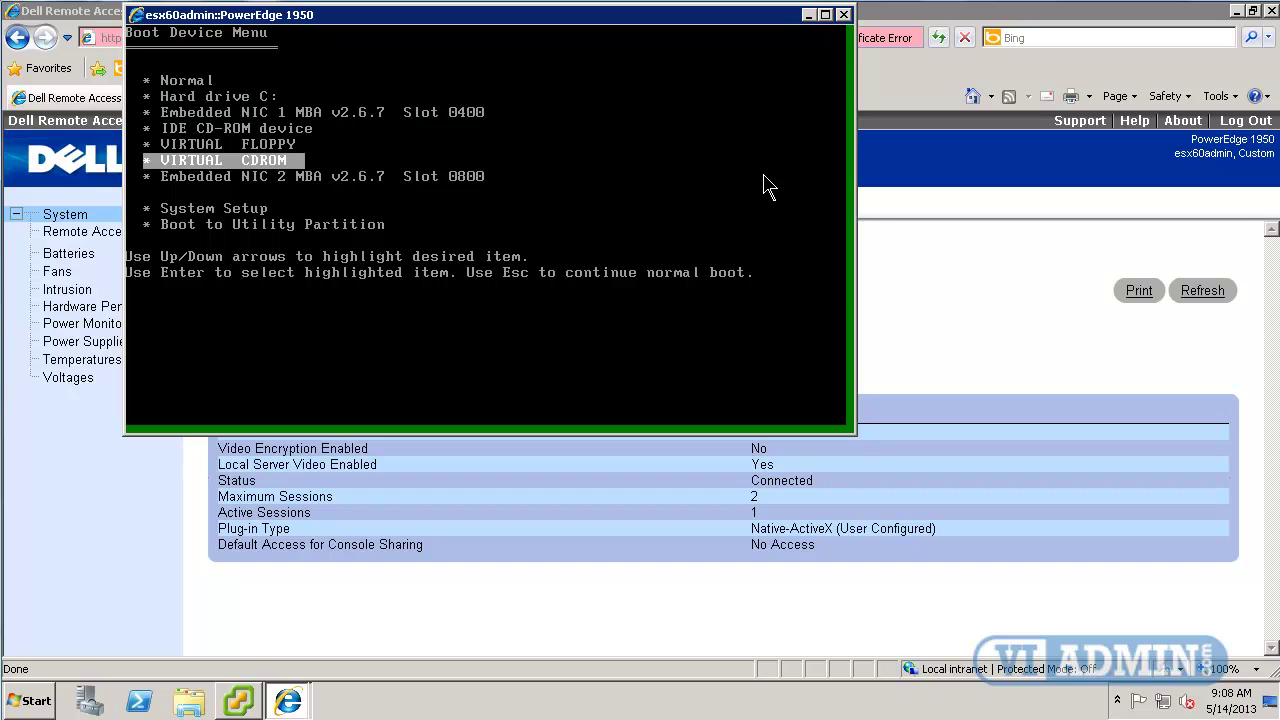
key("Down")
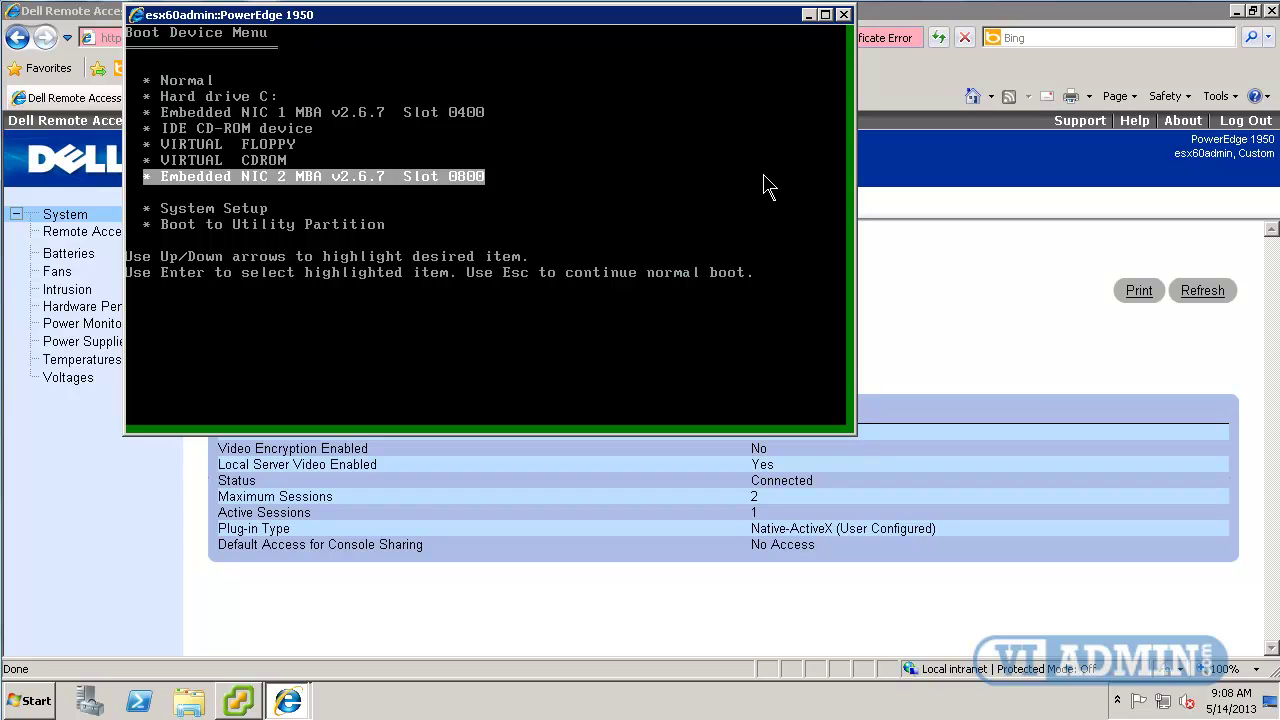
Move back up the boot device list and settle on the Embedded NIC 1 MBA entry.
key("Up")
key("Up")
key("Up")
key("Up")
key("Up")
key("Return")
key("Escape")
key("Down")
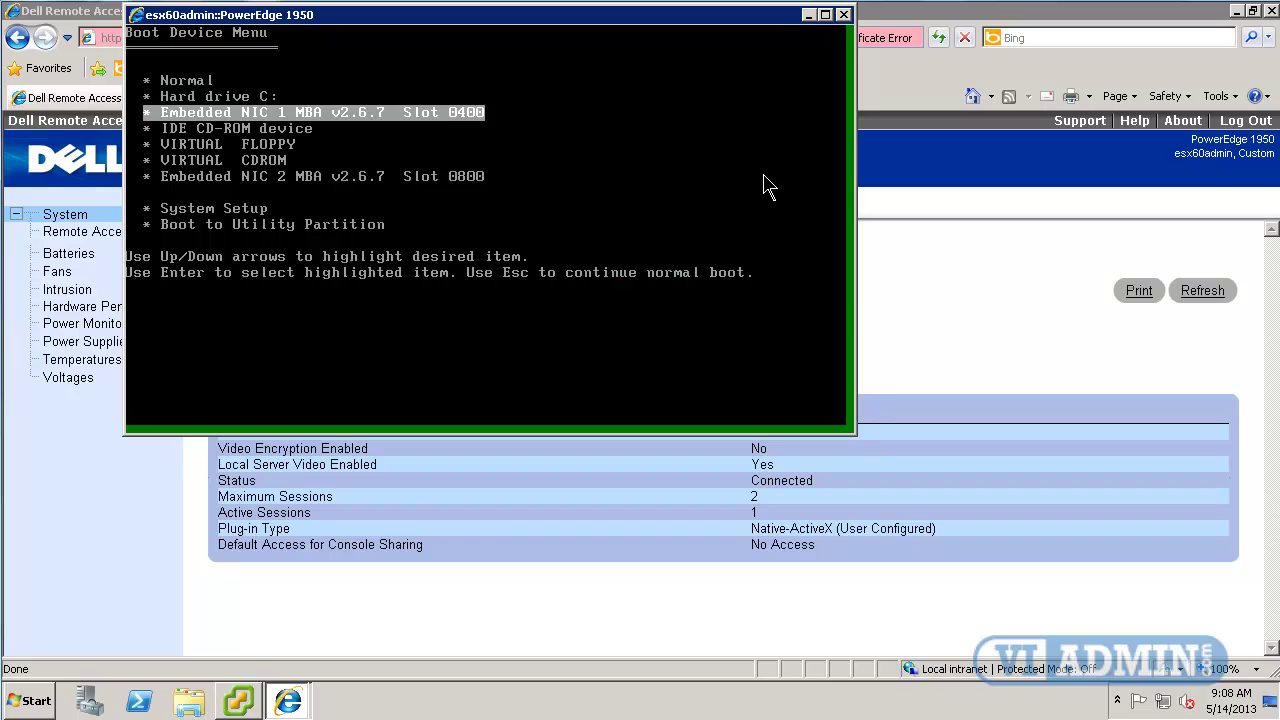
Choose Embedded NIC 1 MBA to PXE-boot the server into the ESXi installer.
key("Return")
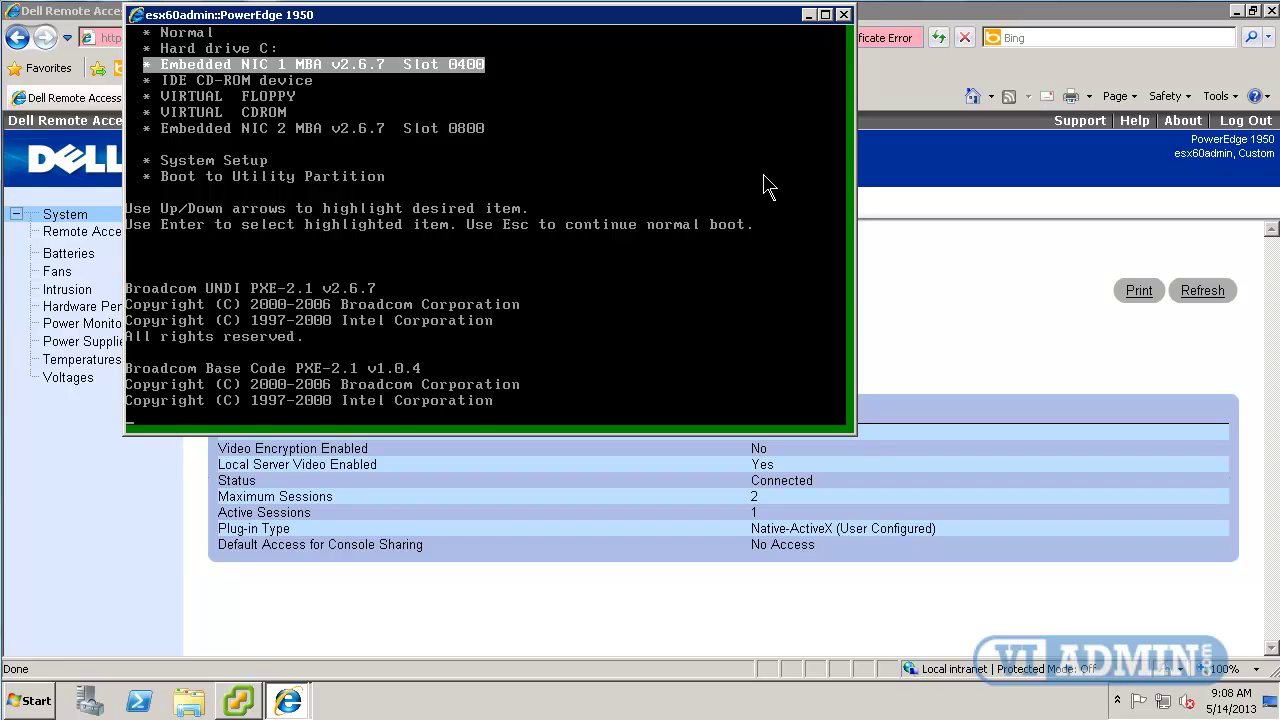